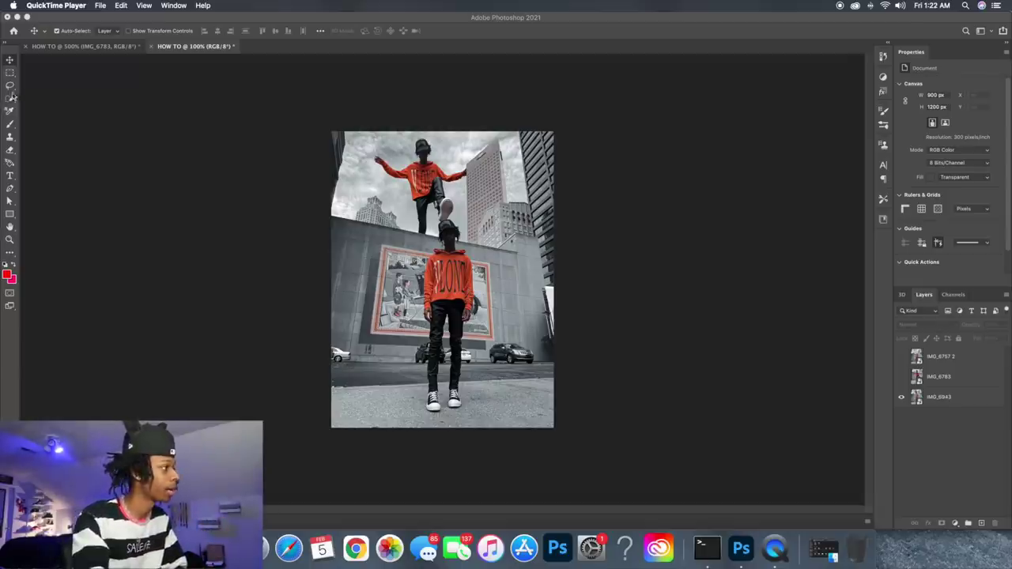
Look over the finished composite, then hide the IMG_6943 layer and show the IMG_6757 2 layer.
left_click(14, 61)
key("super+plus")
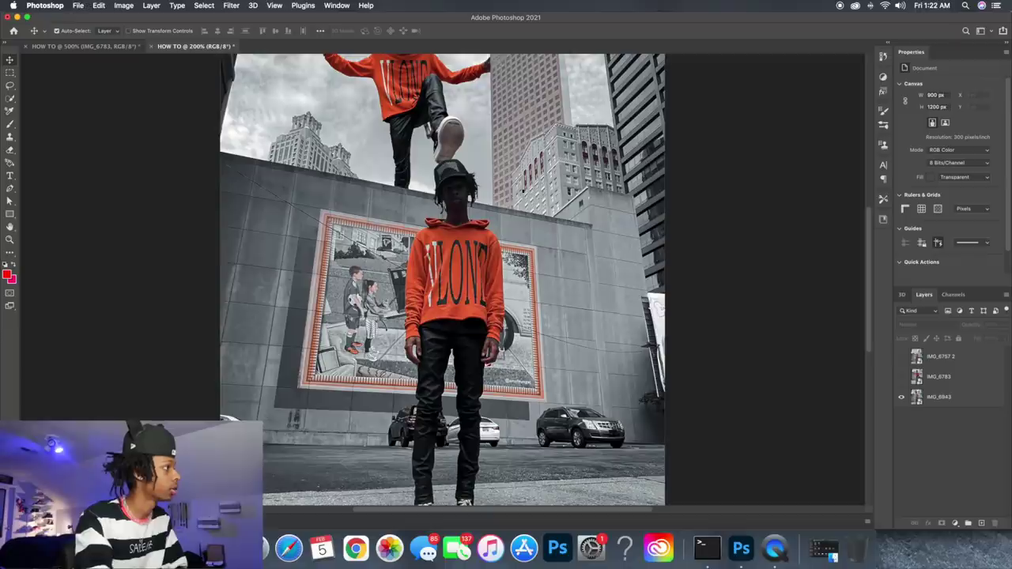
scroll(521, 190, "down", 5)
scroll(452, 177, "up", 10)
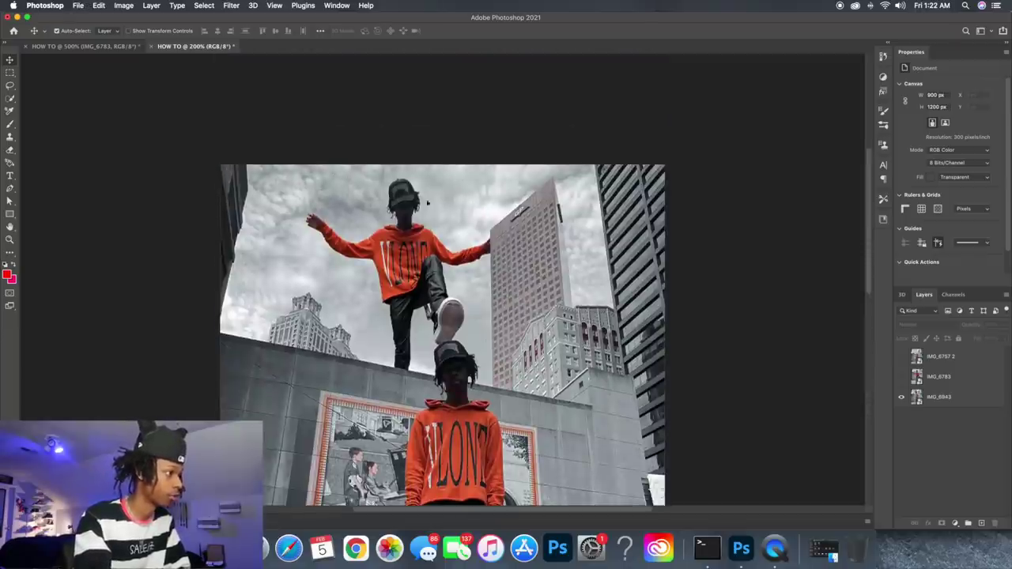
key("super+minus")
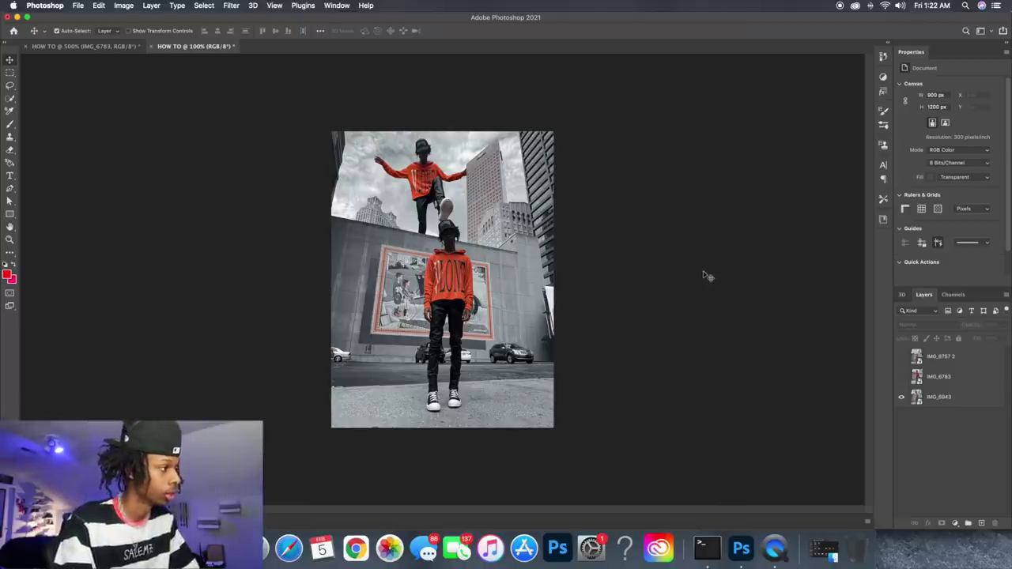
left_click(900, 397)
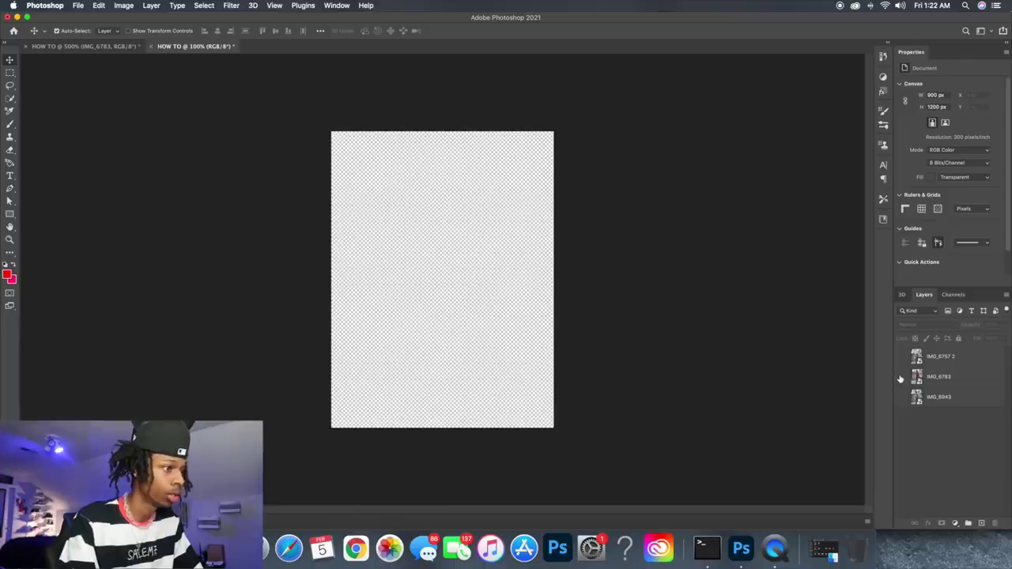
left_click(900, 357)
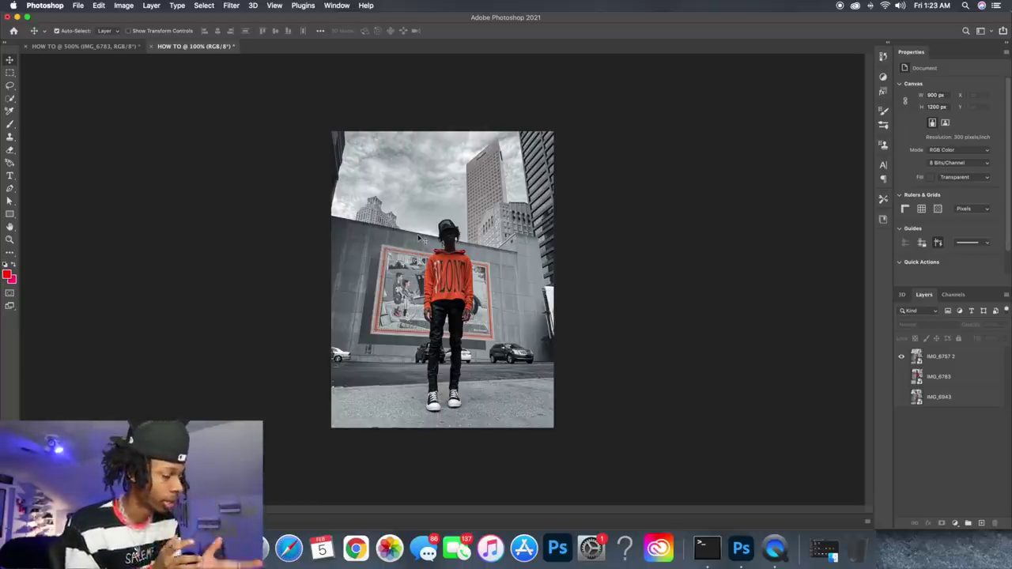
Inspect the standing-figure photo up close and choose the Pen tool.
key("super+equal")
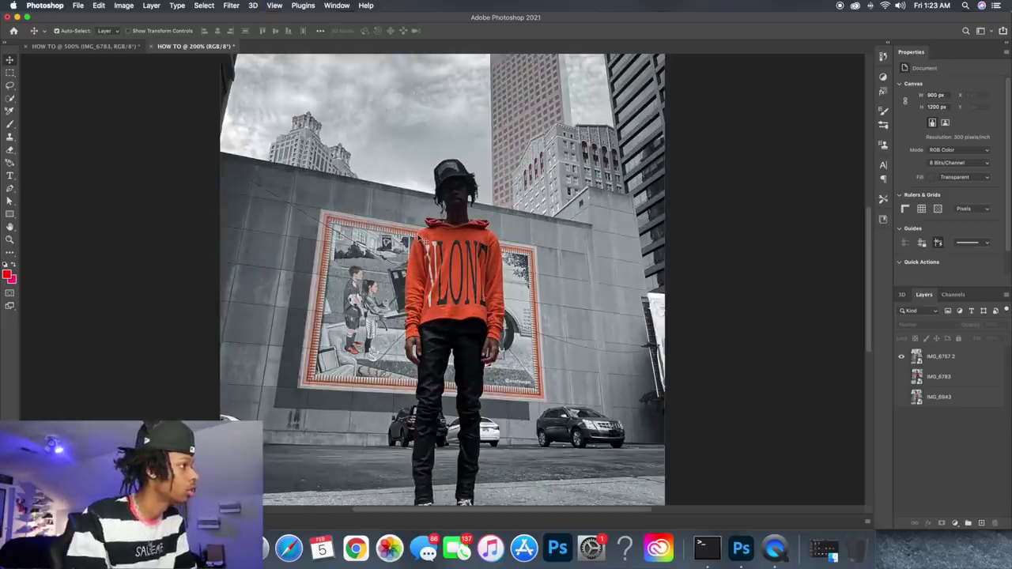
scroll(423, 241, "up", 5)
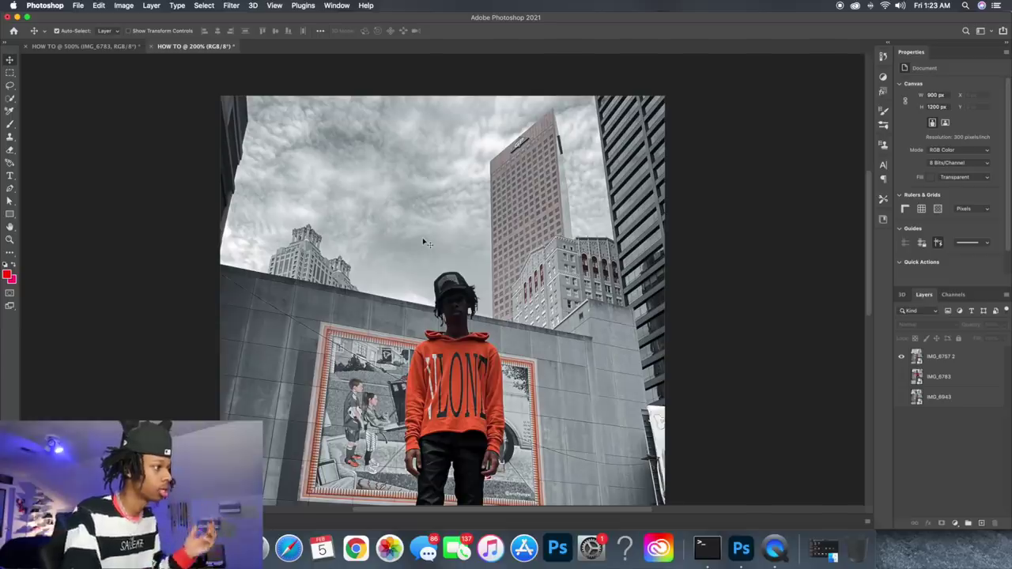
scroll(431, 241, "down", 5)
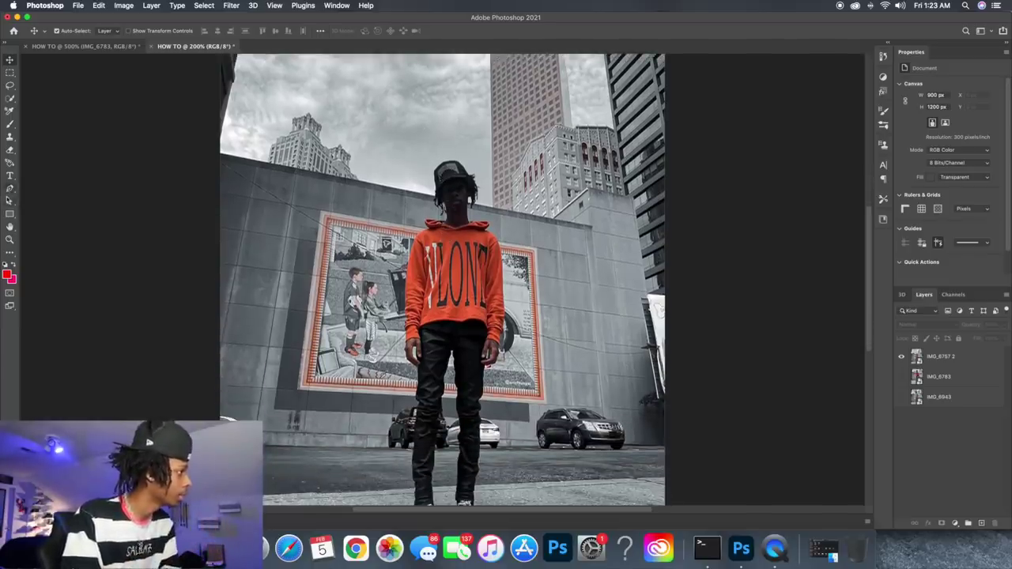
left_click(9, 189)
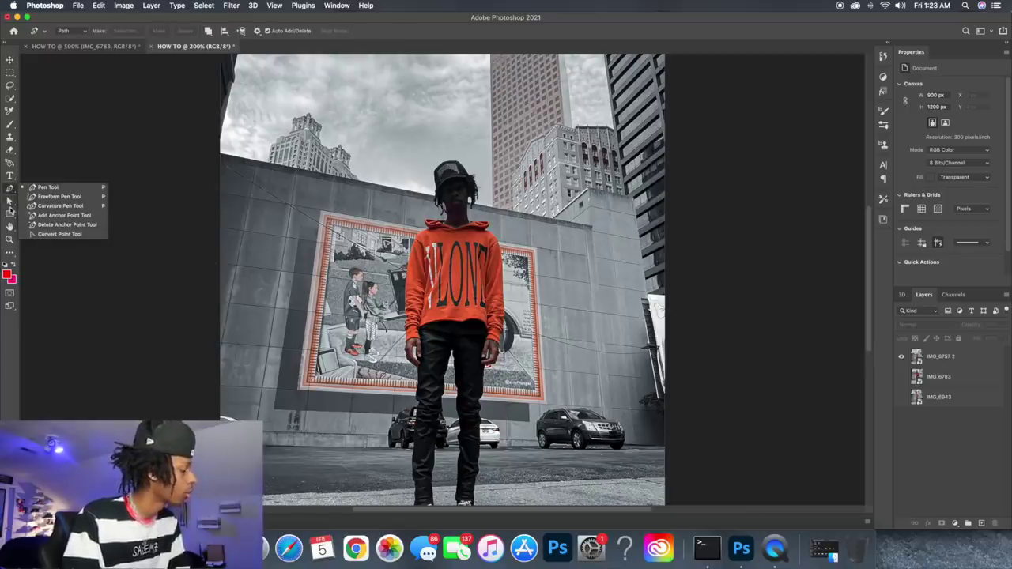
left_click(10, 190)
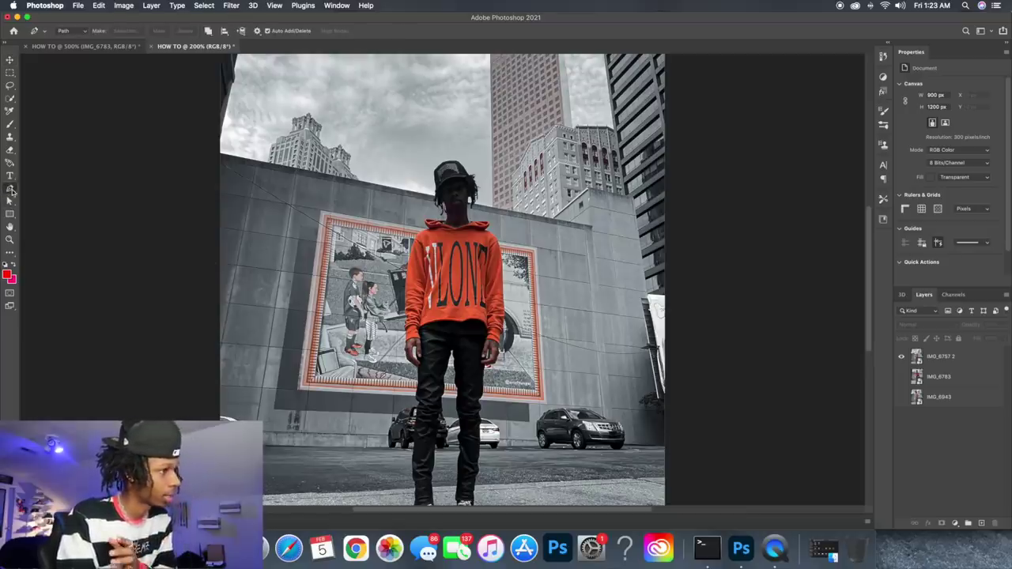
Show the IMG_6783 and IMG_6943 layers and stack them above IMG_6757 2, with IMG_6943 on top.
left_click(903, 376)
left_click_drag(941, 376, 947, 354)
key("super+minus")
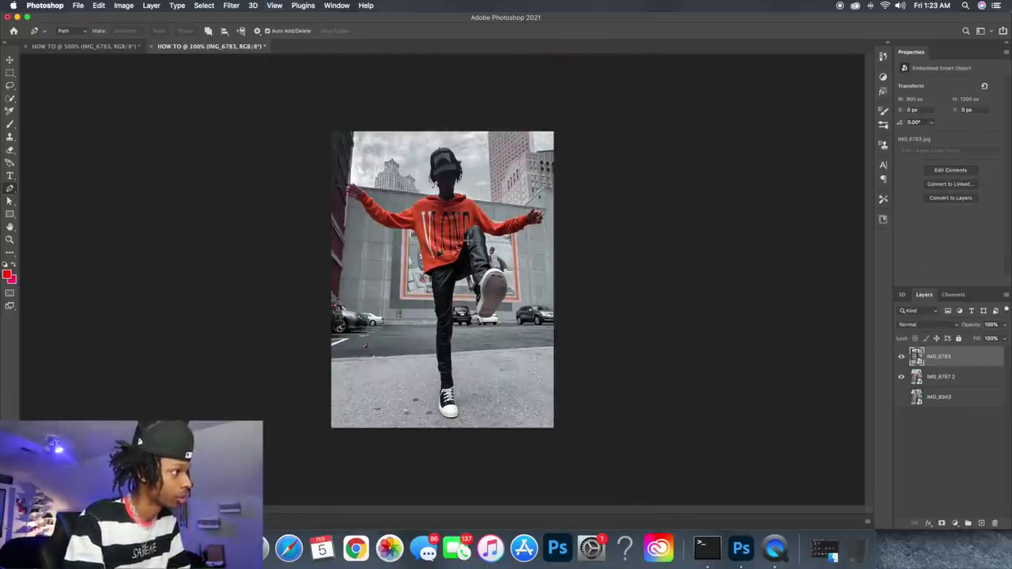
left_click(901, 397)
left_click_drag(944, 398, 944, 352)
Hide the IMG_6943 and IMG_6783 layers and select the IMG_6757 2 base layer.
left_click(901, 357)
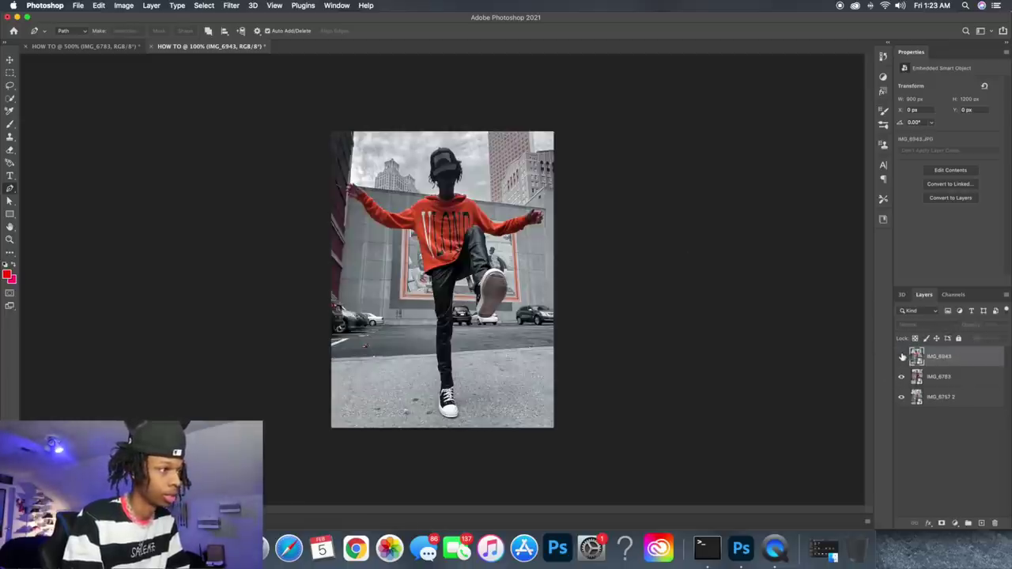
left_click(902, 378)
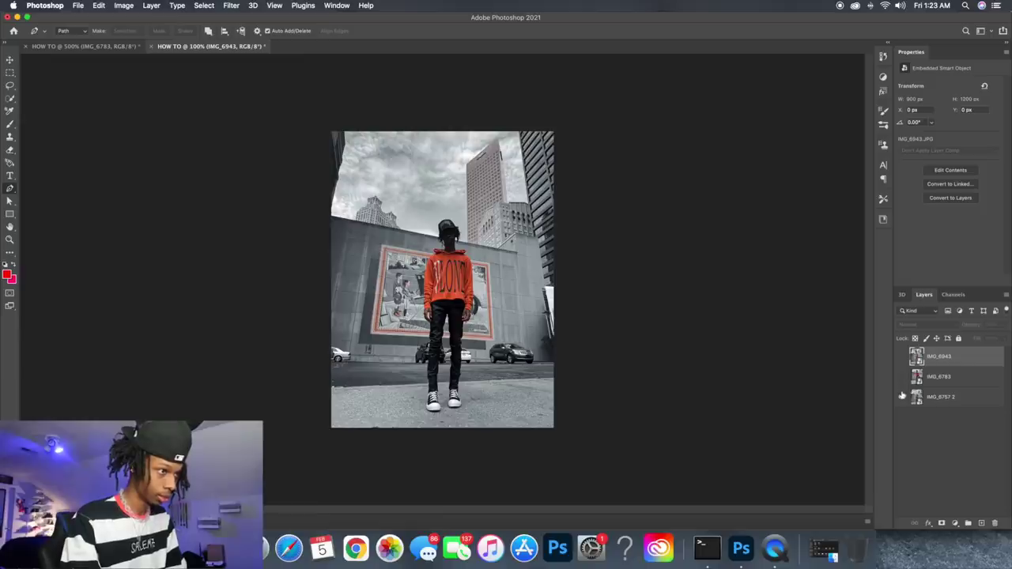
left_click(901, 357)
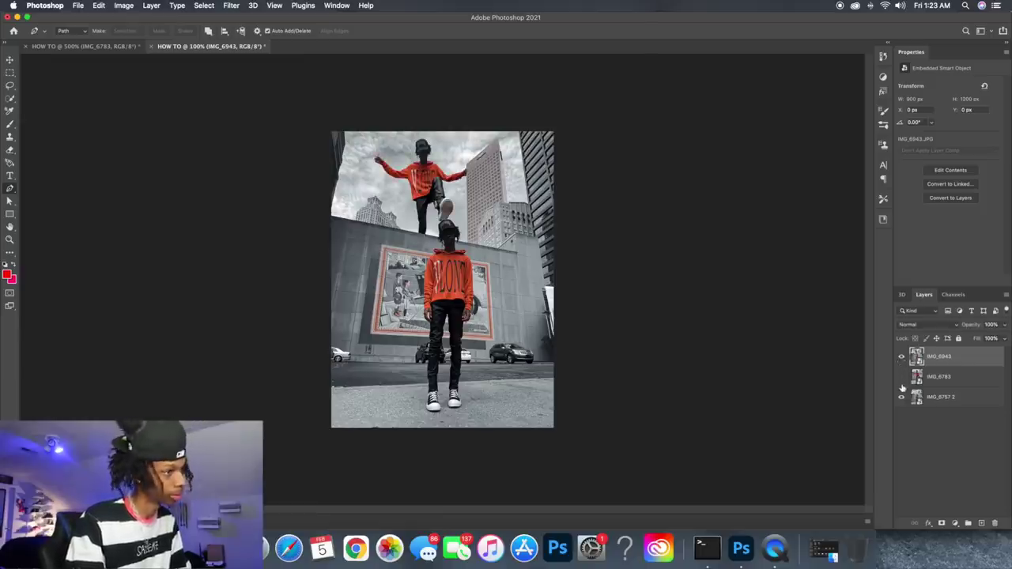
left_click(901, 358)
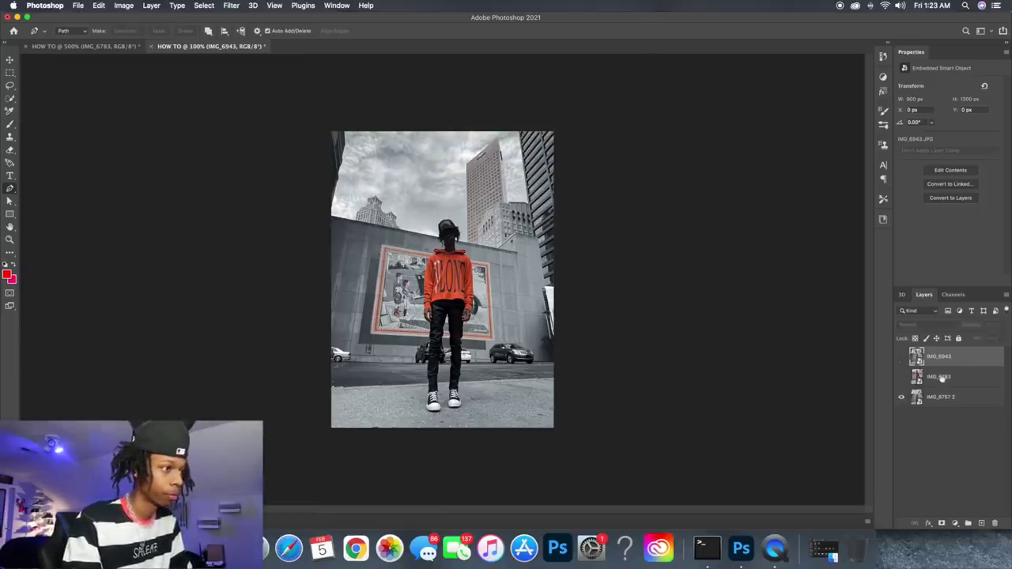
left_click(962, 397)
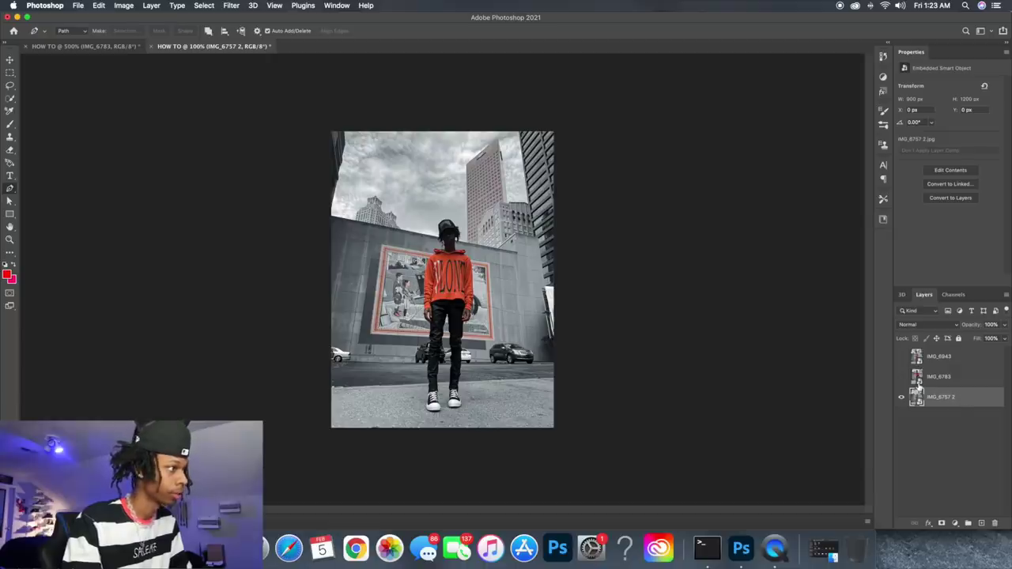
Examine the IMG_6757 2 base photo at 200%, from the skyline down to the standing figure's shoes.
key("super+equal")
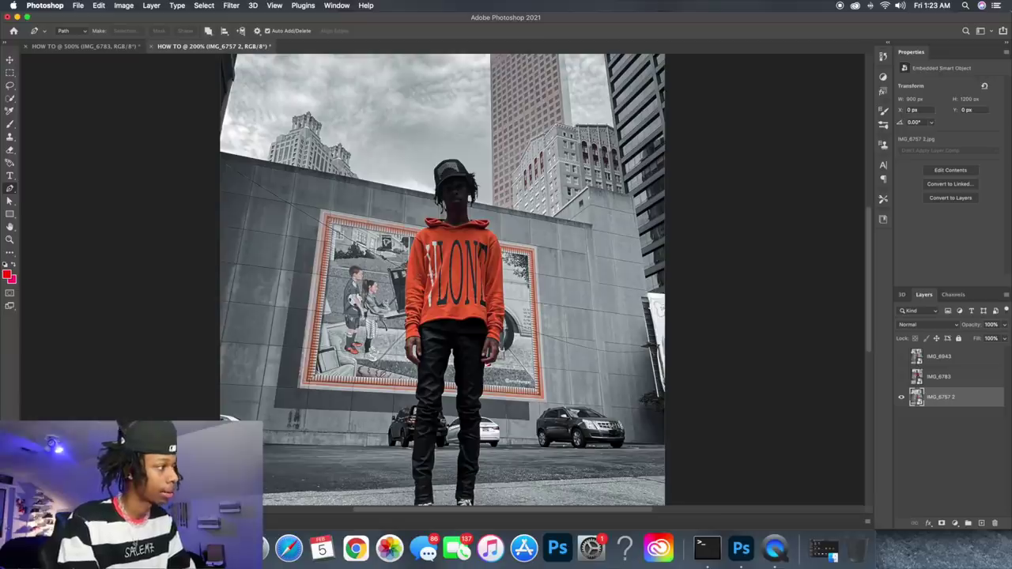
scroll(461, 254, "down", 3)
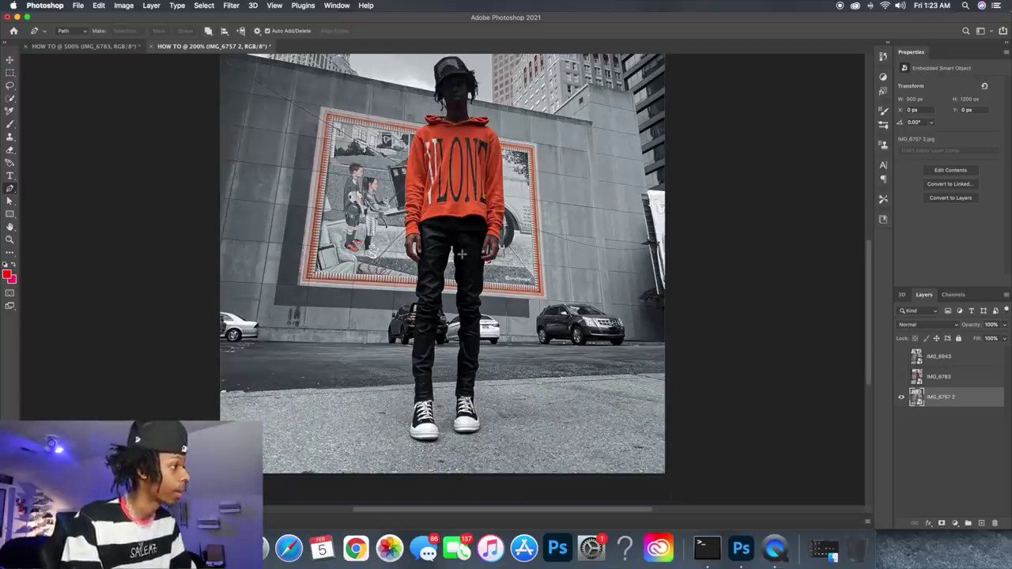
scroll(461, 253, "up", 2)
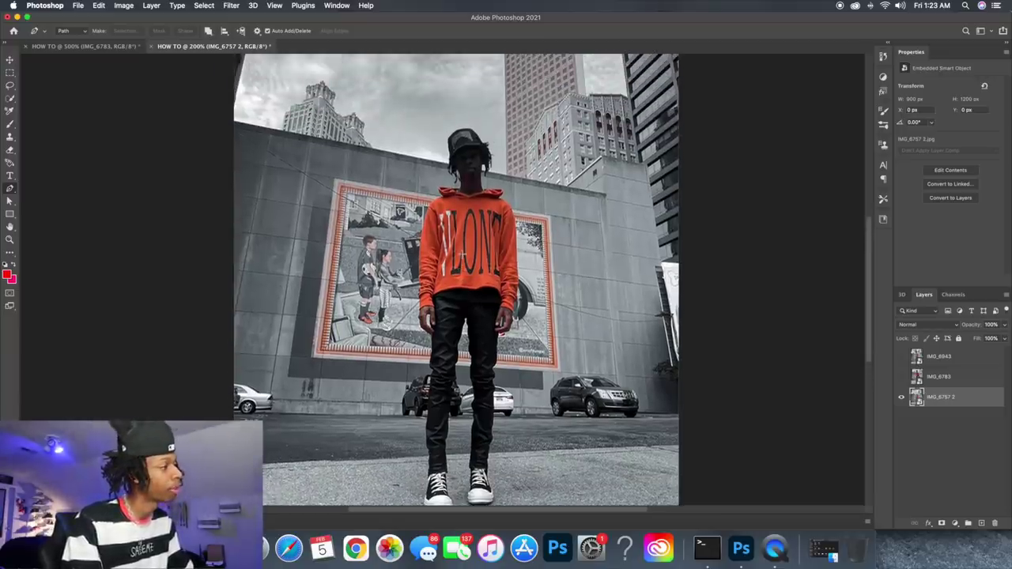
scroll(463, 253, "up", 3)
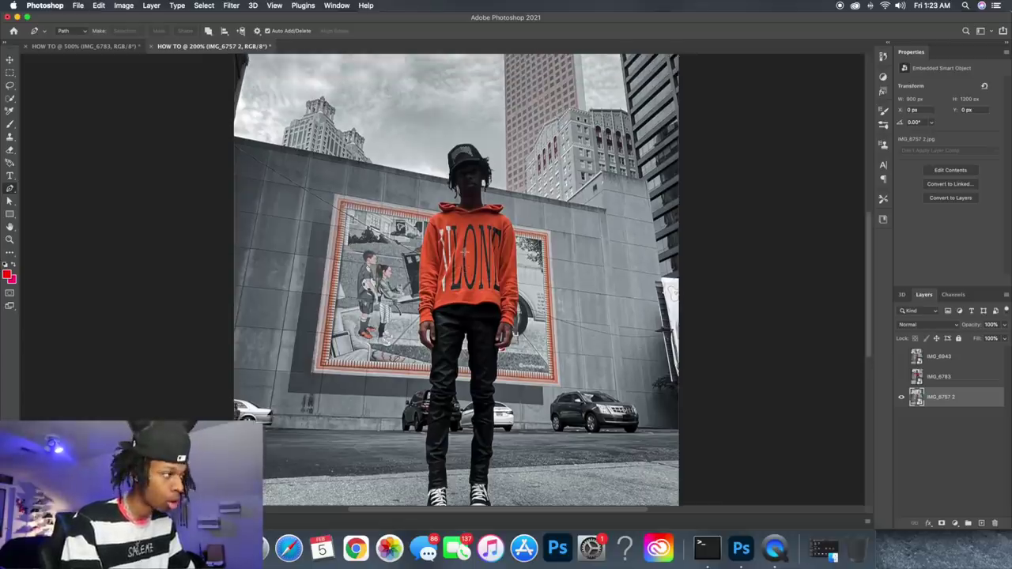
scroll(465, 253, "down", 2)
scroll(465, 251, "down", 2)
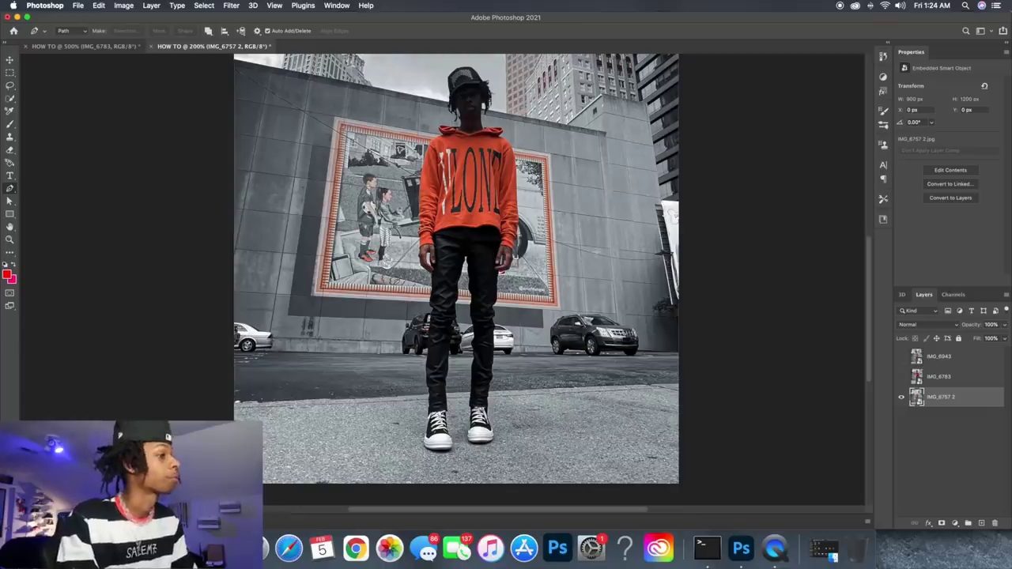
scroll(465, 251, "up", 2)
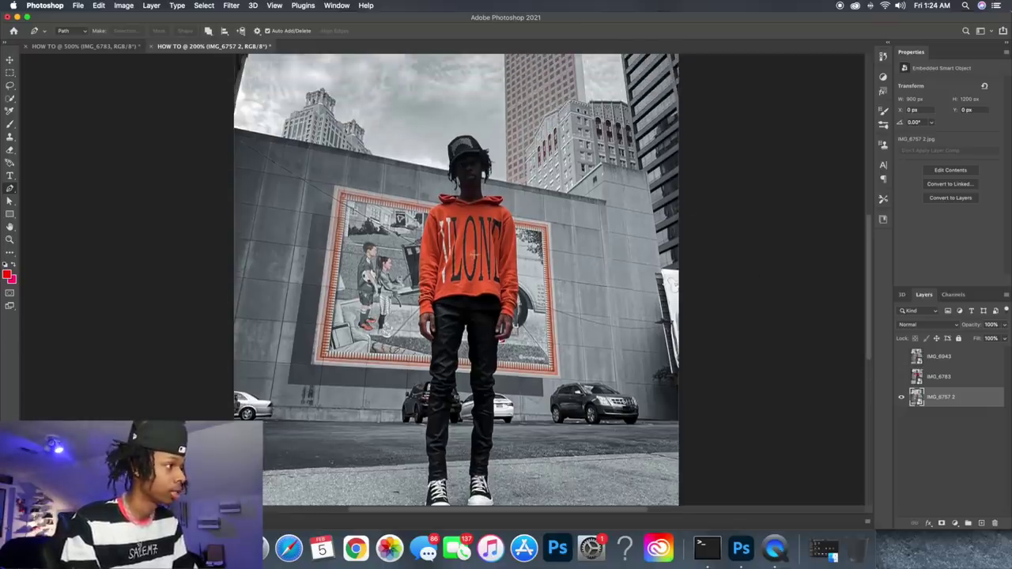
scroll(471, 255, "up", 1)
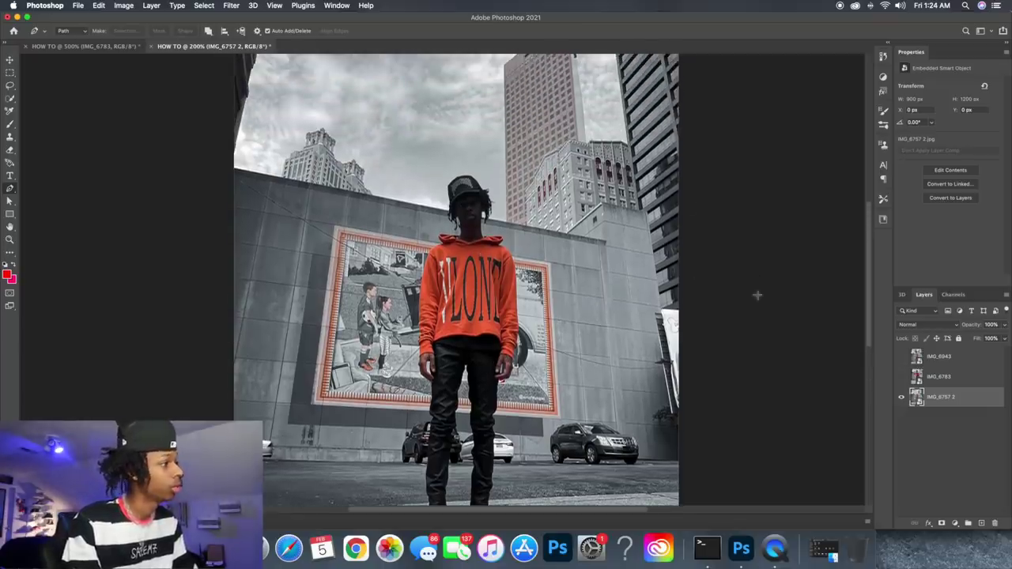
Show the IMG_6783 kicking-pose layer and choose the Pen tool for tracing the figure.
left_click(902, 377)
scroll(614, 309, "down", 3)
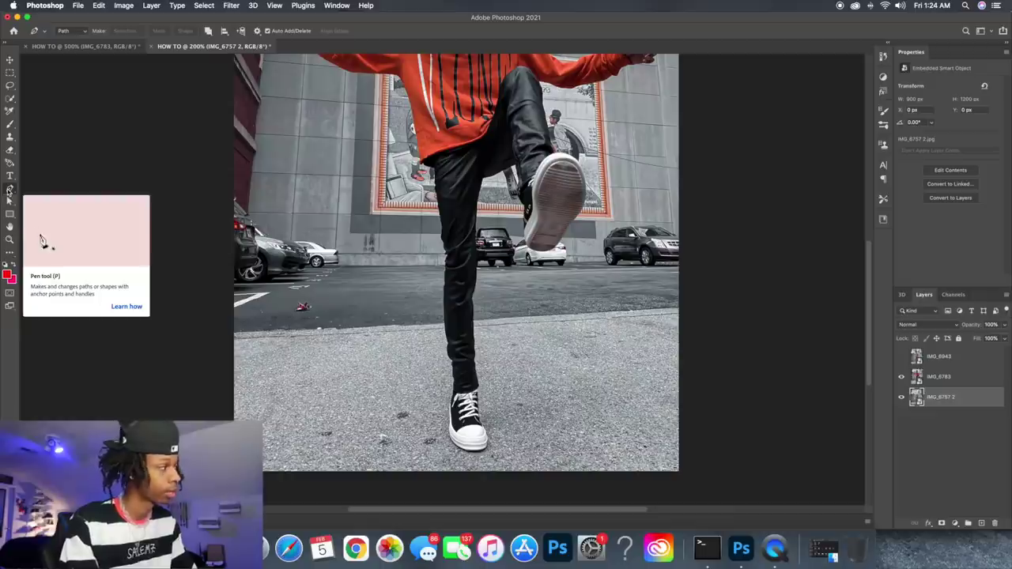
left_click(10, 190)
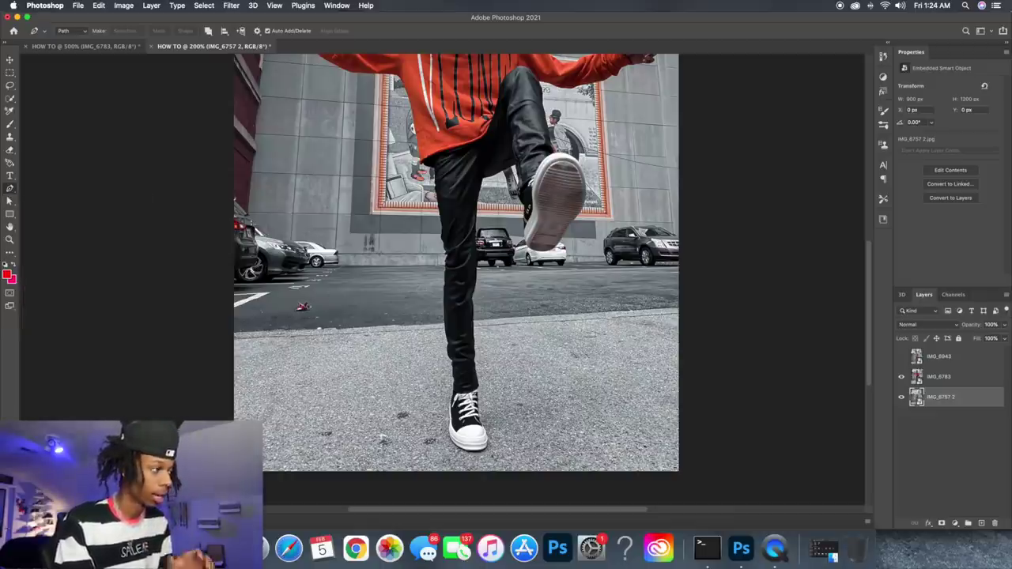
Show the IMG_6943 composite as a reference, review both figures, and hide it again.
left_click(901, 358)
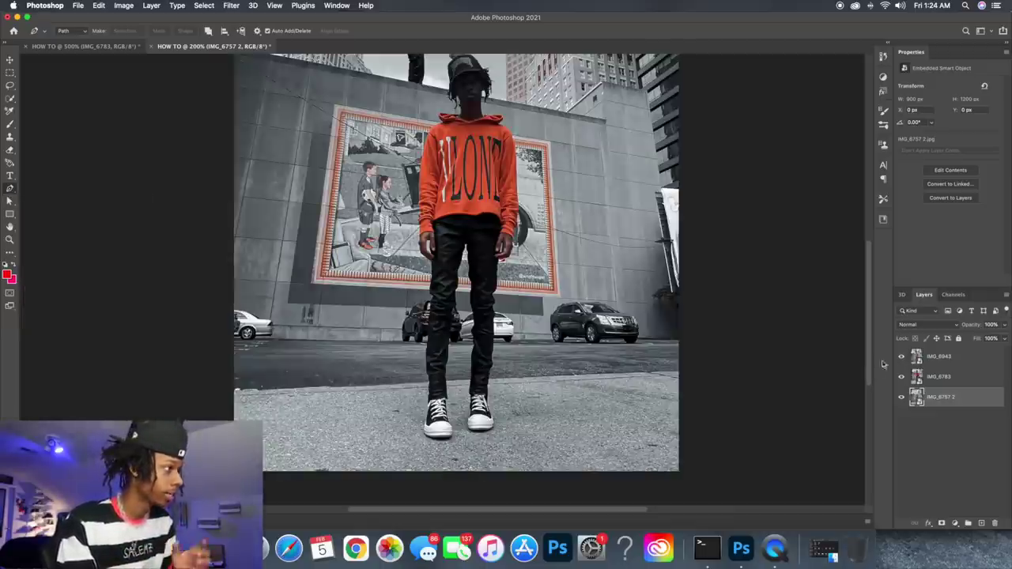
scroll(662, 361, "up", 5)
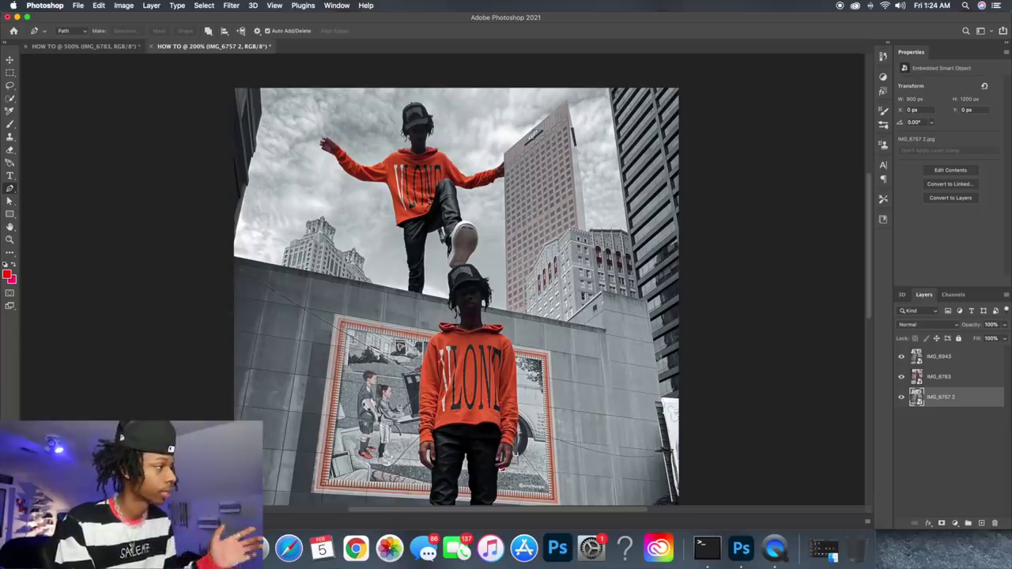
scroll(661, 356, "down", 5)
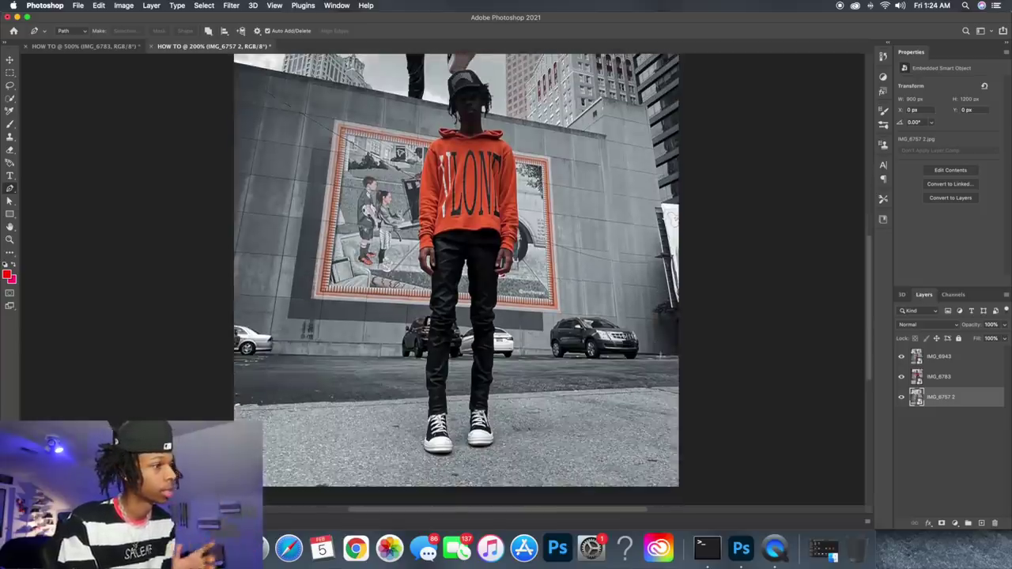
left_click(901, 356)
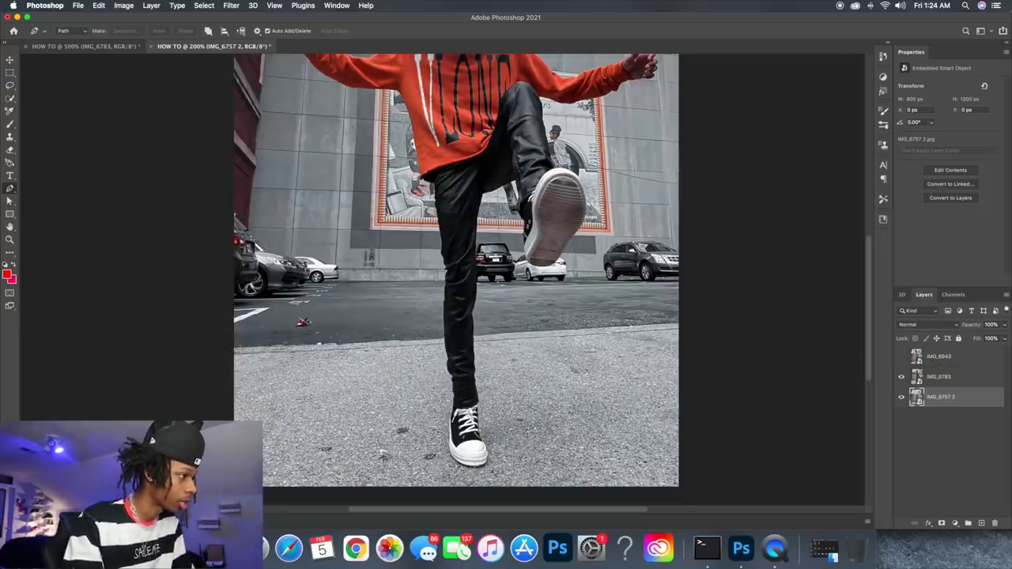
Trace a Pen tool path in the kicking-pose photo from the planted shoe up the leg and hoodie to the outstretched hand.
left_click(474, 466)
left_click(444, 328)
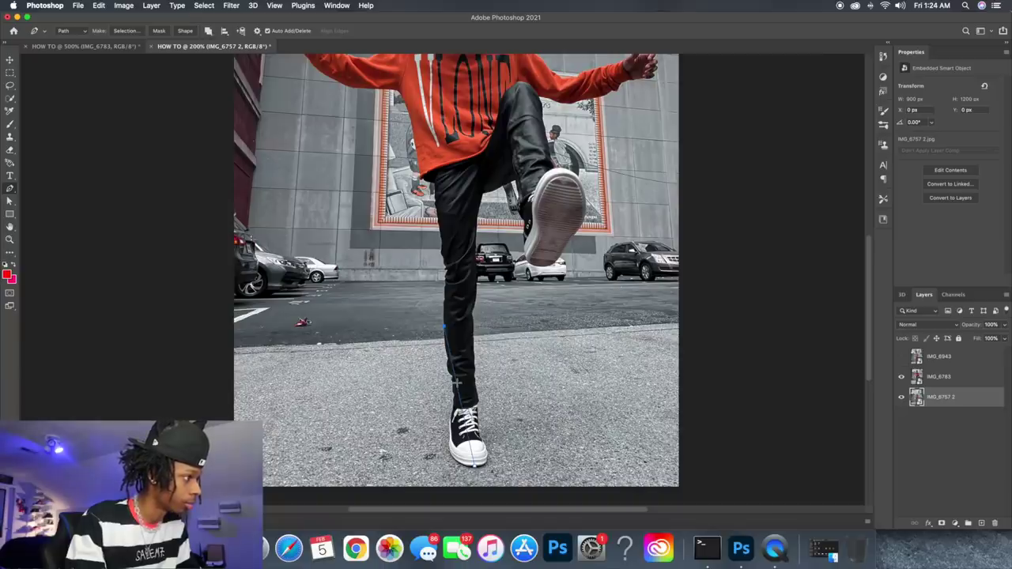
mouse_move(456, 382)
left_mouse_down()
mouse_move(449, 446)
mouse_move(451, 386)
left_mouse_up()
left_click_drag(444, 326, 444, 301)
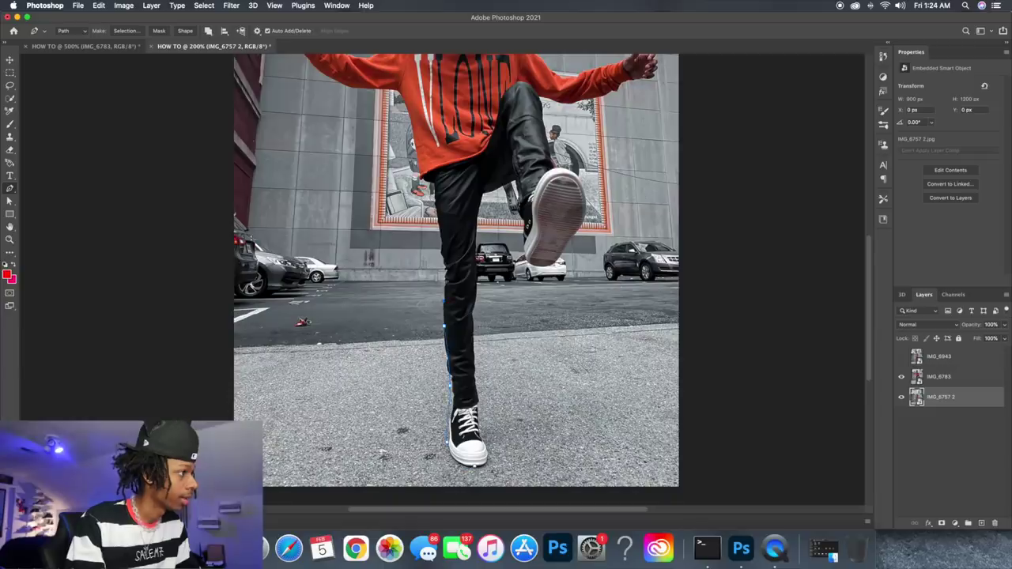
scroll(439, 226, "up", 3)
scroll(440, 226, "left", 3)
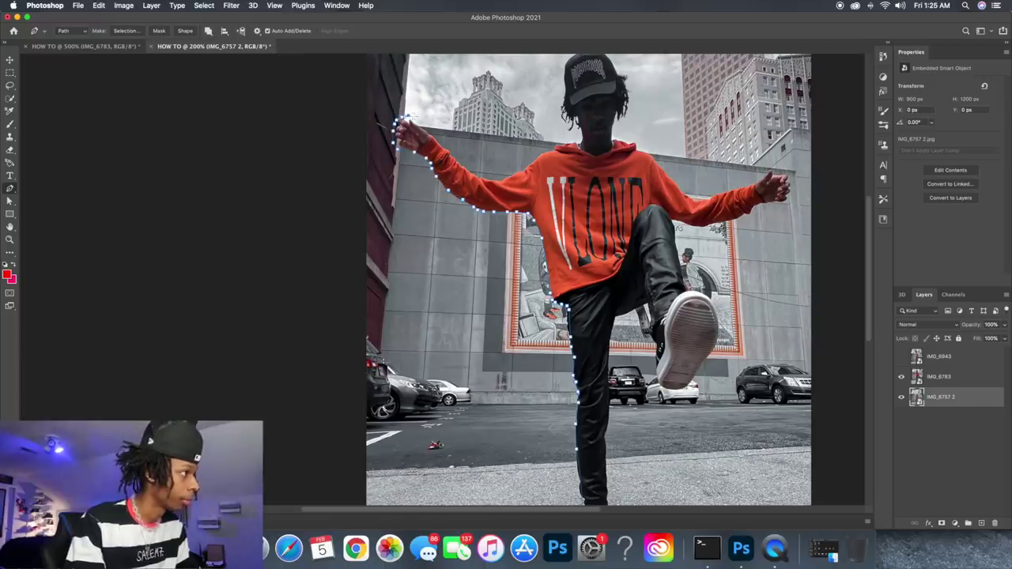
Complete the Pen tool path around the kicking figure's hair and cap, down beside the neck to the hood.
scroll(452, 155, "down", 5)
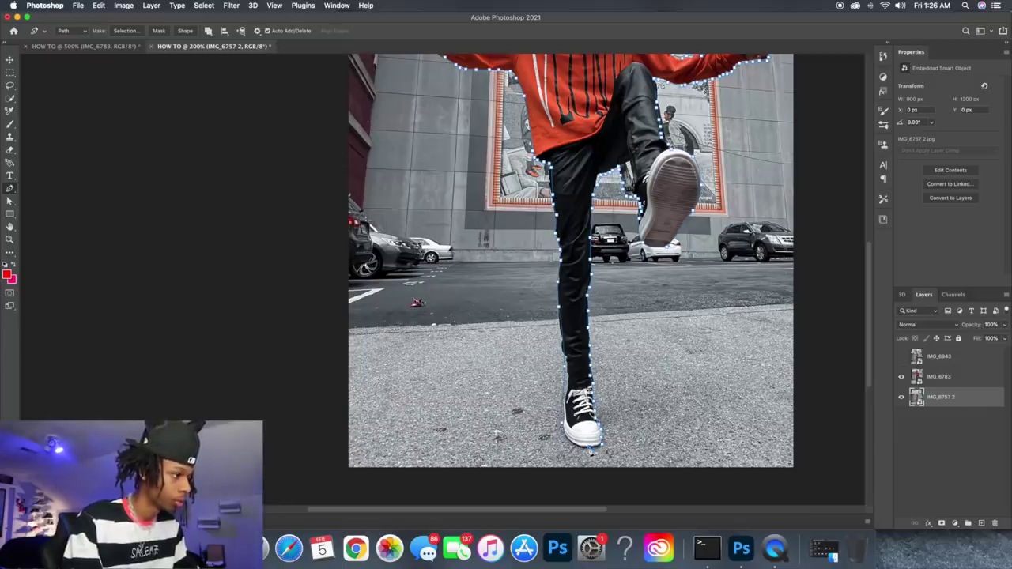
scroll(589, 450, "up", 8)
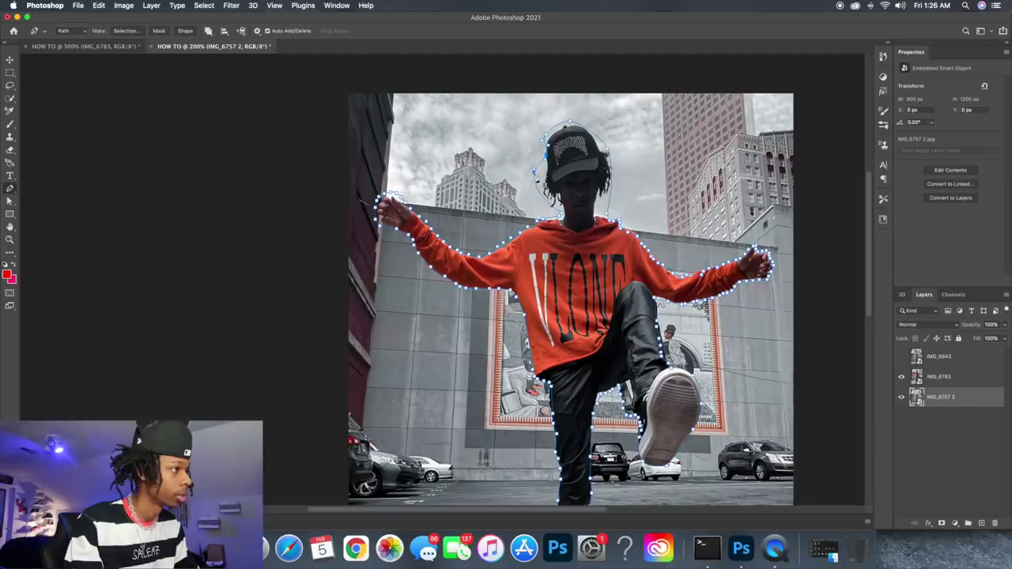
left_click(538, 168)
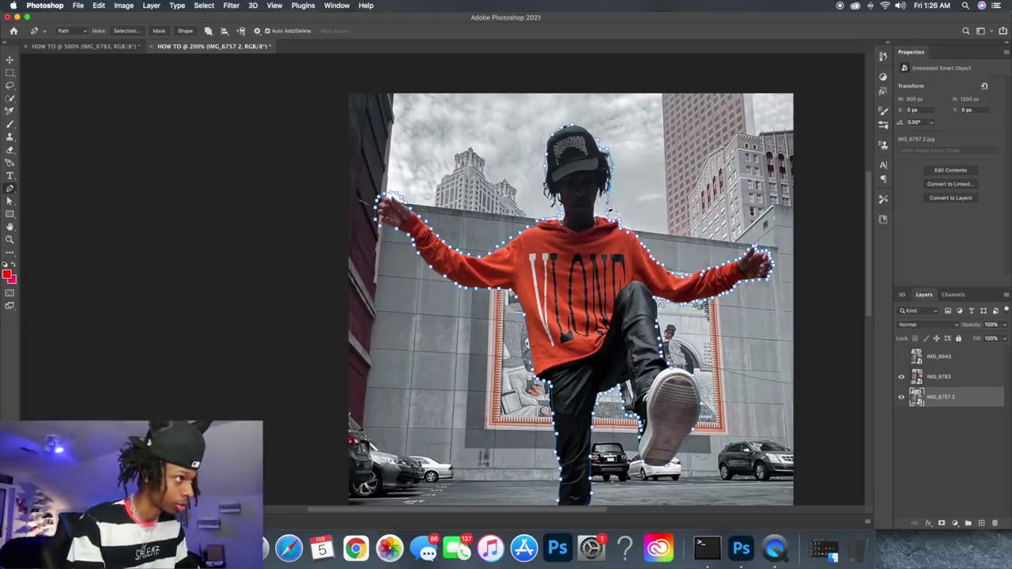
left_click(604, 202)
left_click(598, 203)
left_click(597, 210)
left_click(605, 214)
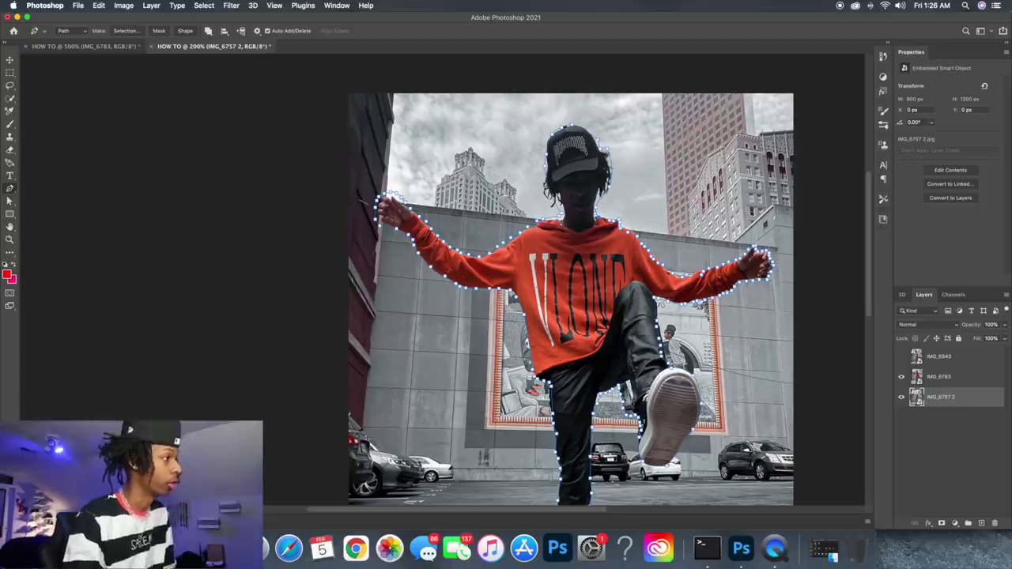
Convert the path into a new anti-aliased selection with 0-pixel feather and copy the figure from IMG_6783 onto its own layer.
scroll(529, 190, "down", 4)
scroll(529, 191, "up", 5)
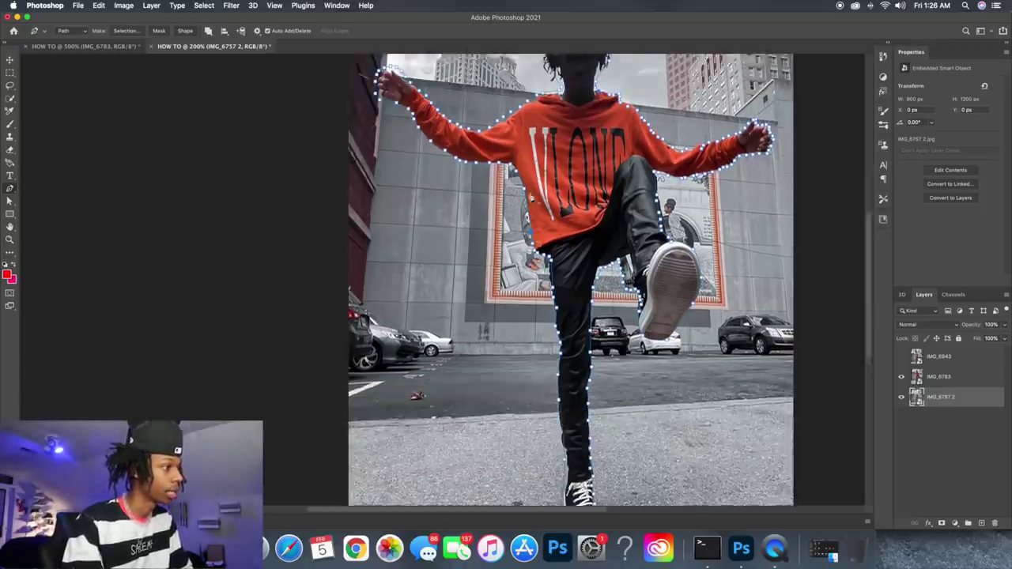
scroll(529, 191, "down", 5)
scroll(529, 190, "up", 2)
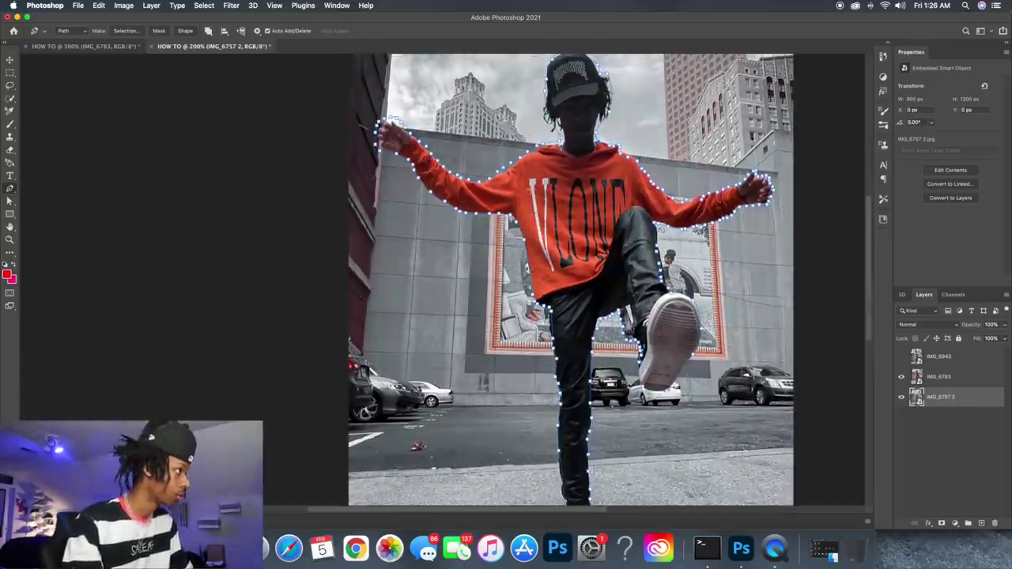
left_click(126, 31)
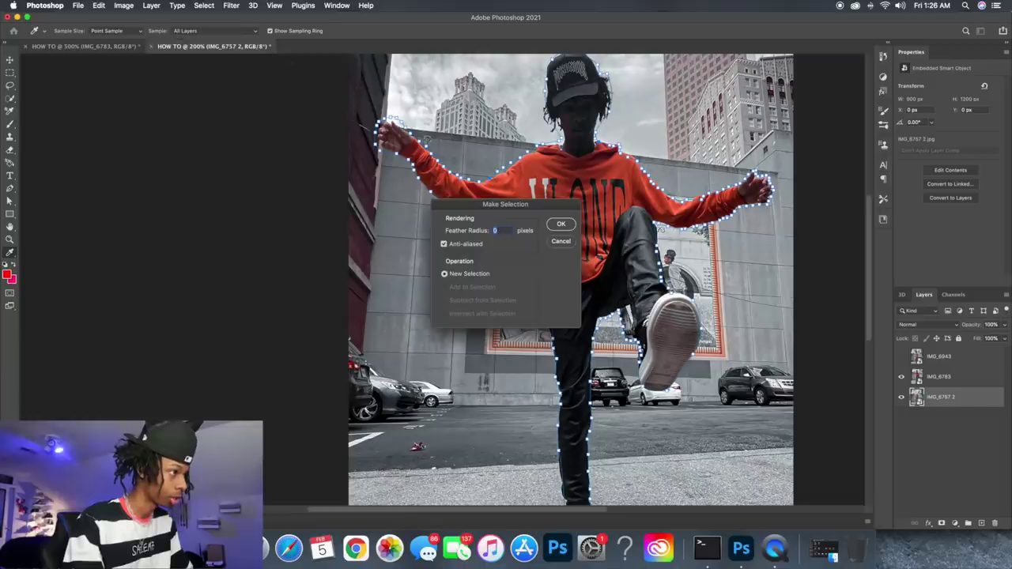
left_click(560, 224)
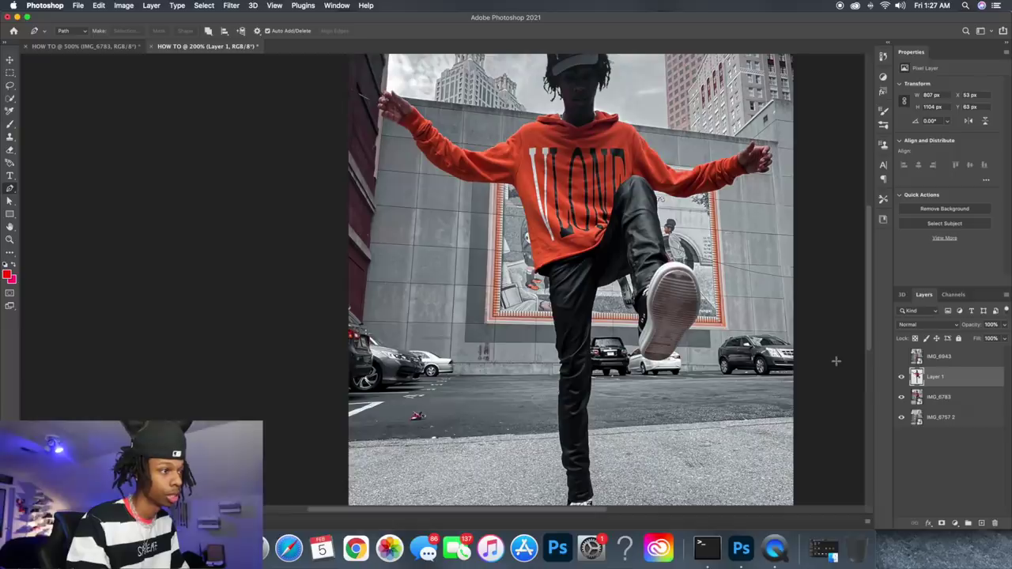
Hide and delete the IMG_6783 photo layer, and select the cut-out figure's layer.
left_click(902, 398)
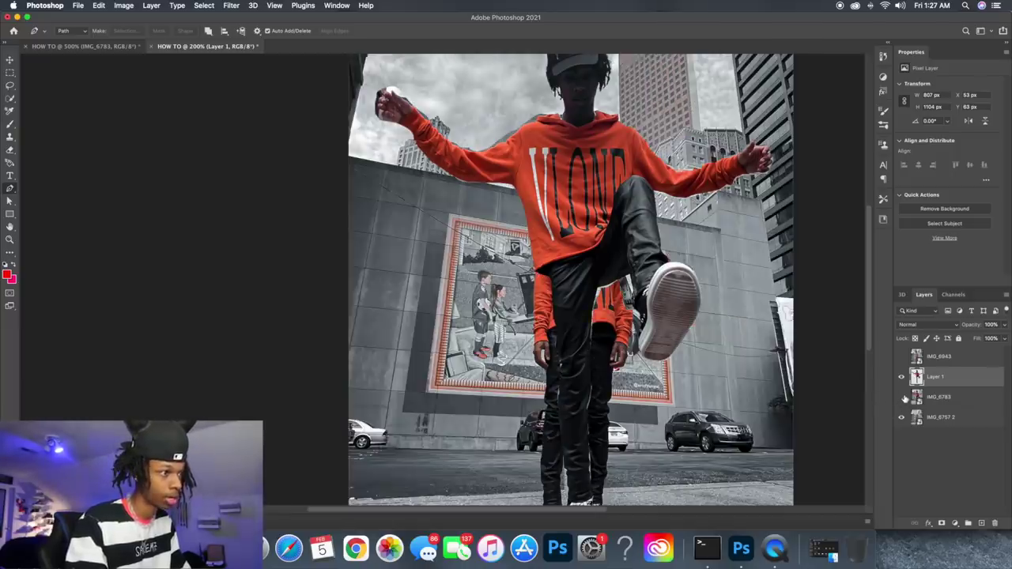
left_click(967, 400)
key("Delete")
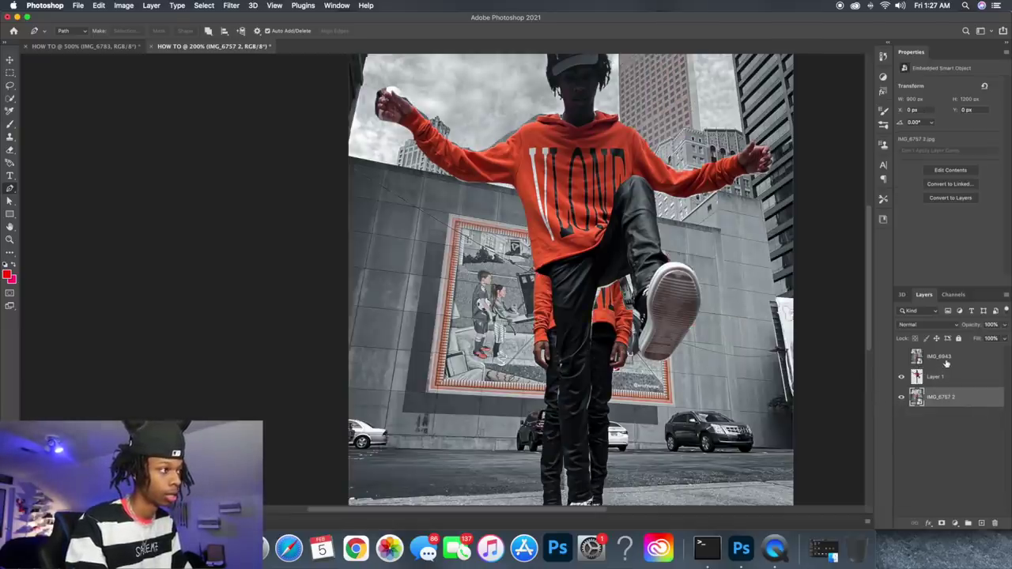
left_click(964, 376)
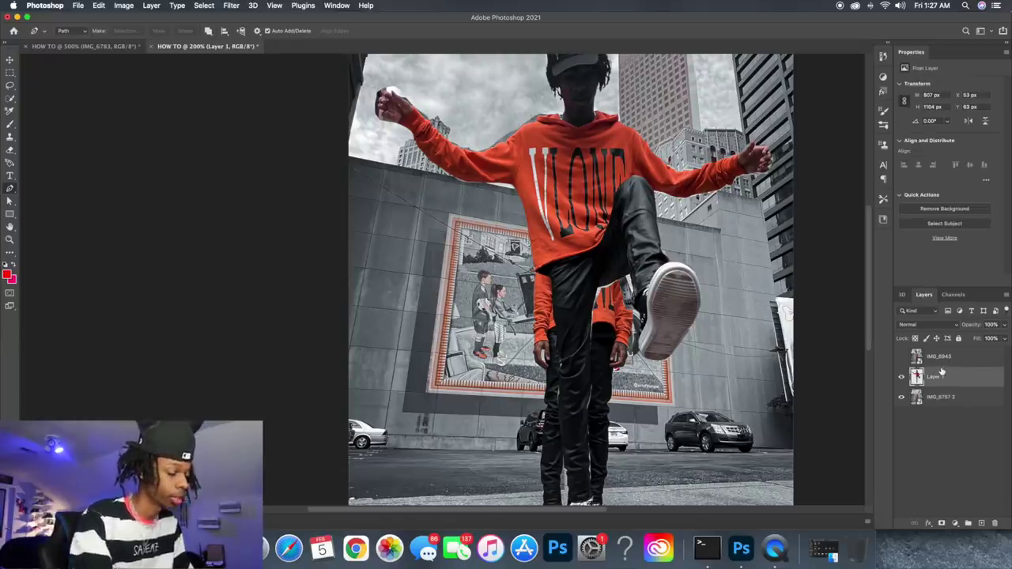
Compare the full composite with the IMG_6943 reference layer and hide the reference again.
key("super+minus")
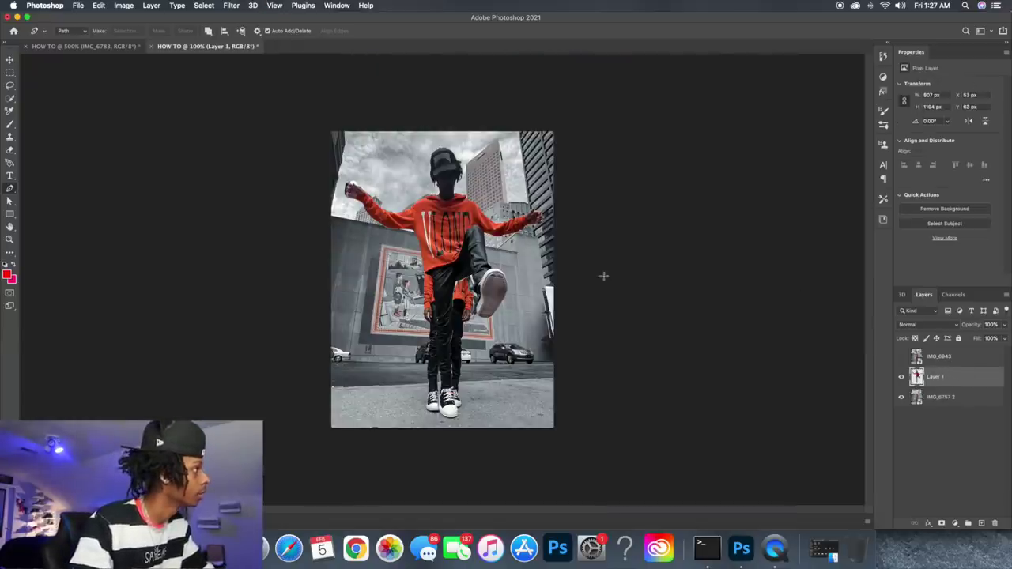
key("v")
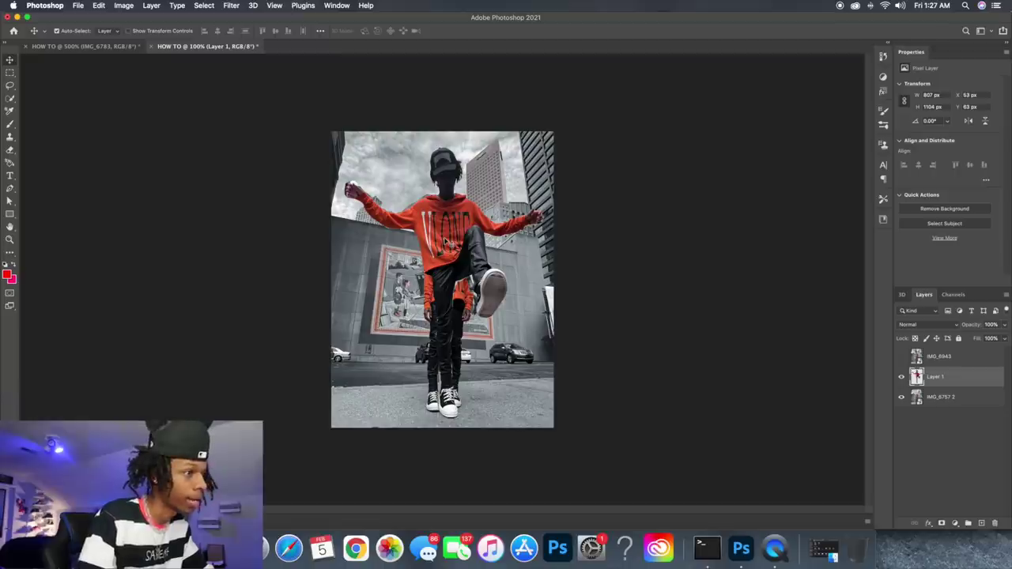
left_click(903, 360)
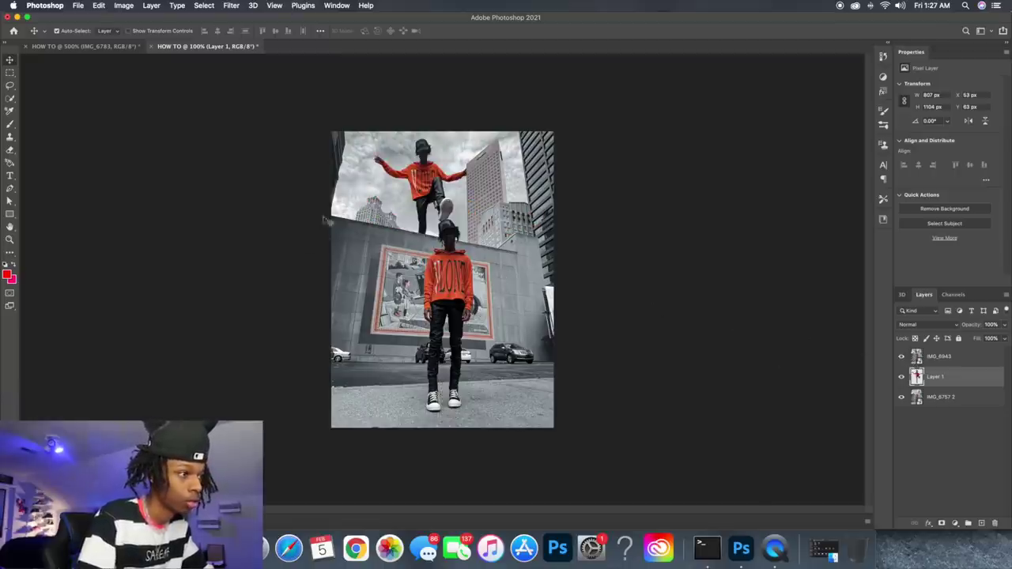
left_click(904, 361)
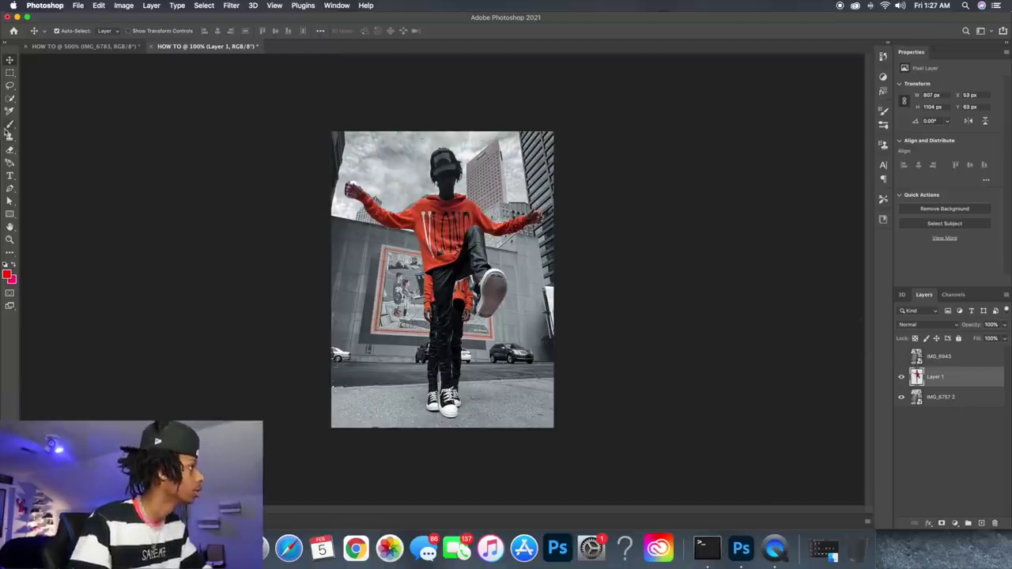
left_click(78, 5)
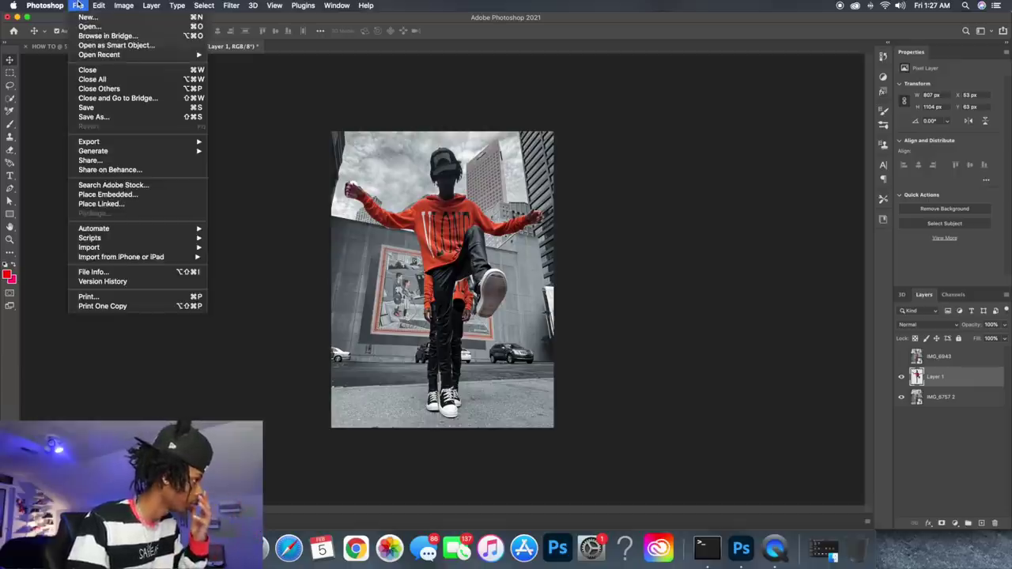
left_click(320, 106)
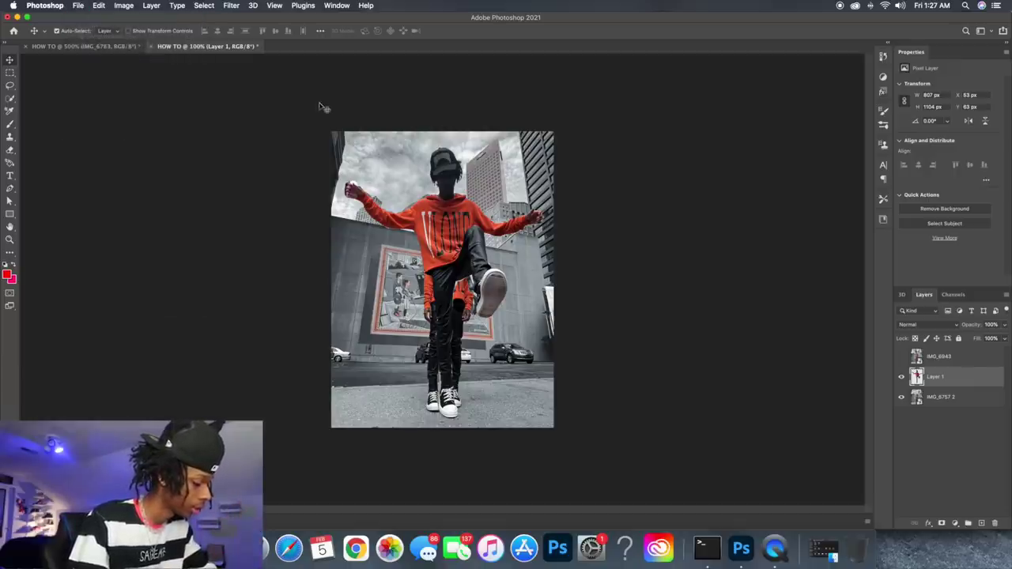
key("ctrl+t")
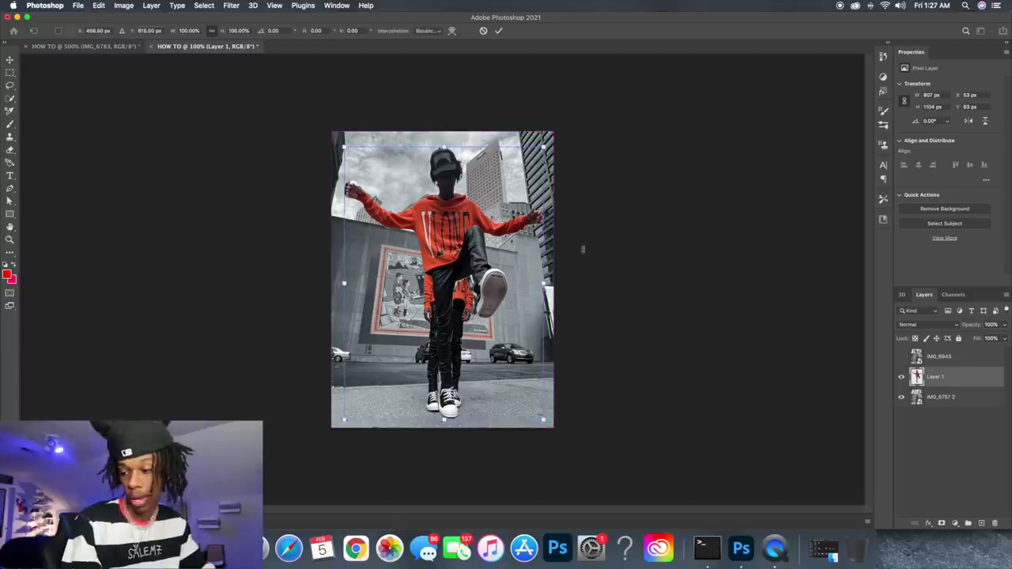
key("ctrl+plus")
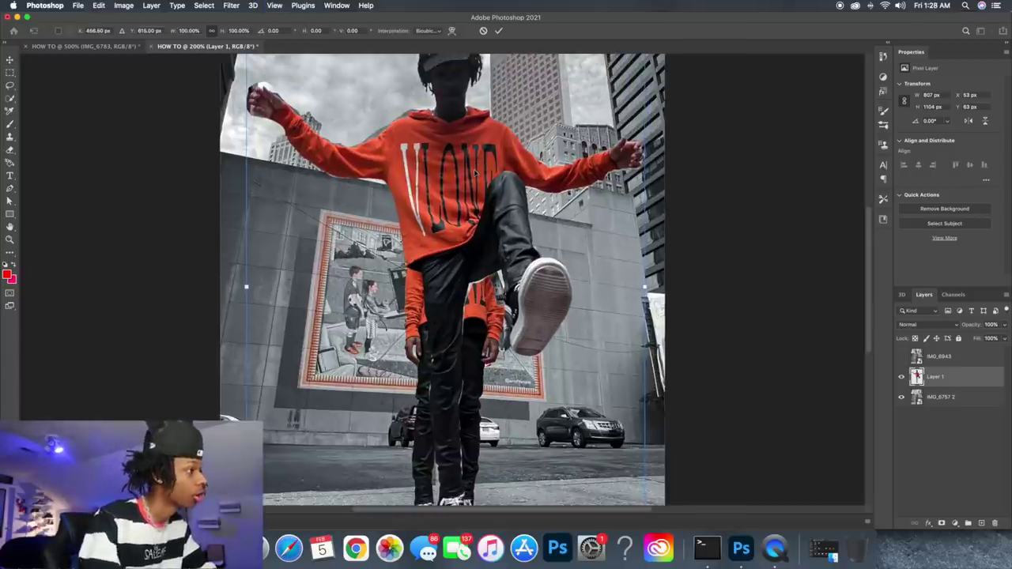
key("ctrl+minus")
left_click_drag(446, 149, 444, 213)
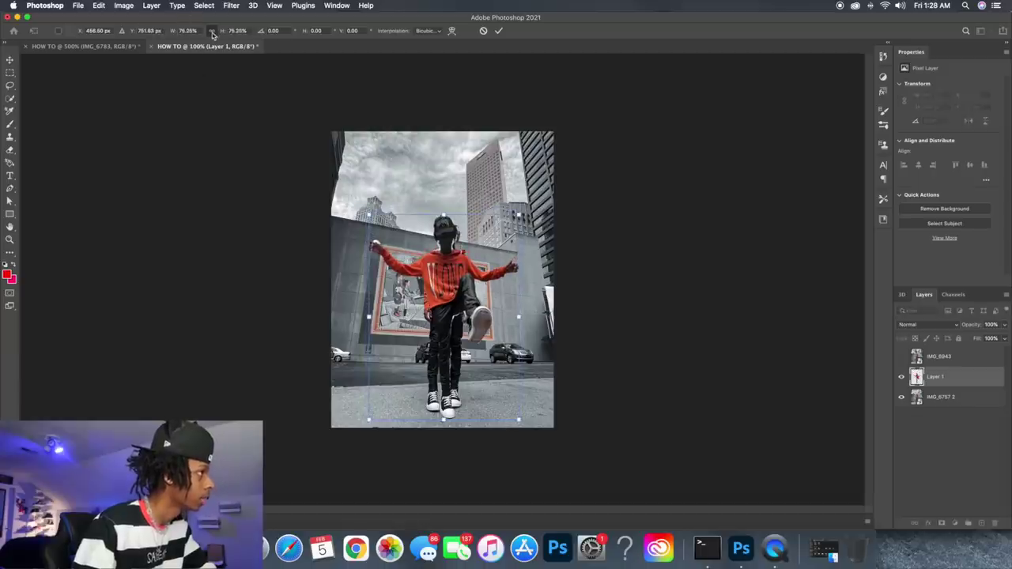
left_click_drag(212, 35, 208, 32)
left_click_drag(443, 214, 444, 298)
key("Escape")
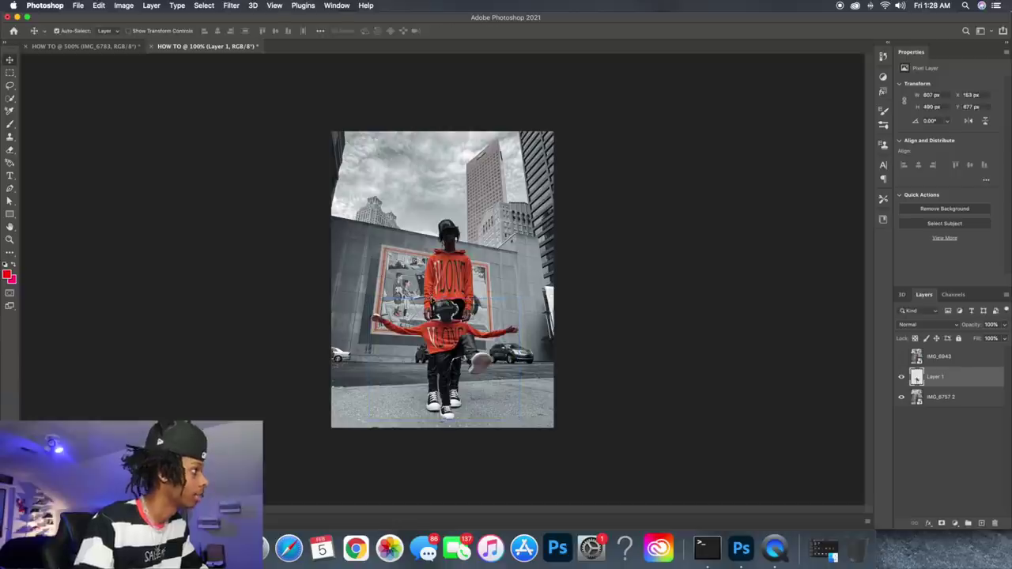
Free-transform the cut-out figure, scaling it proportionally to about 30.5% and placing it in the sky above the standing figure.
key("super+t")
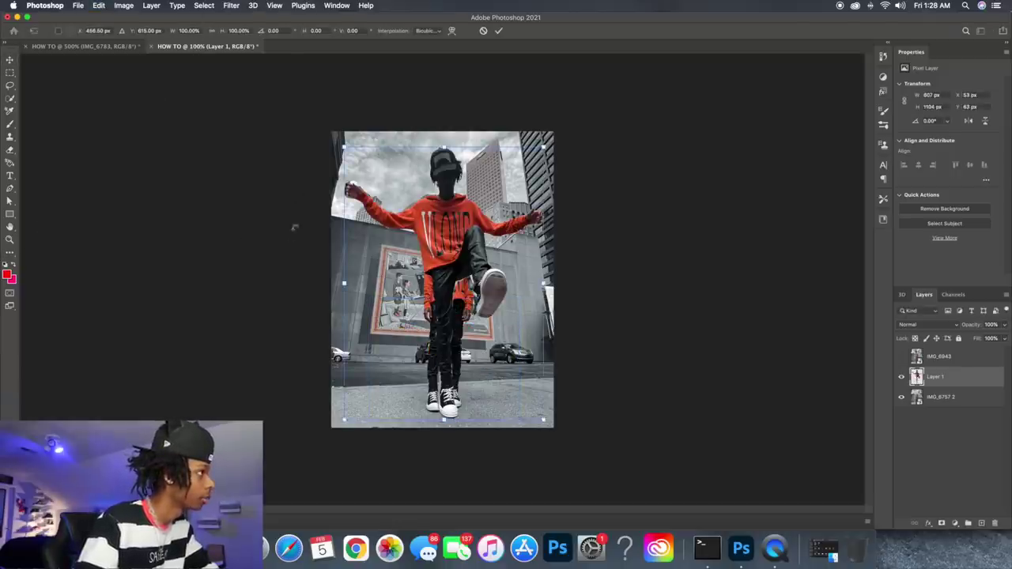
left_click(212, 30)
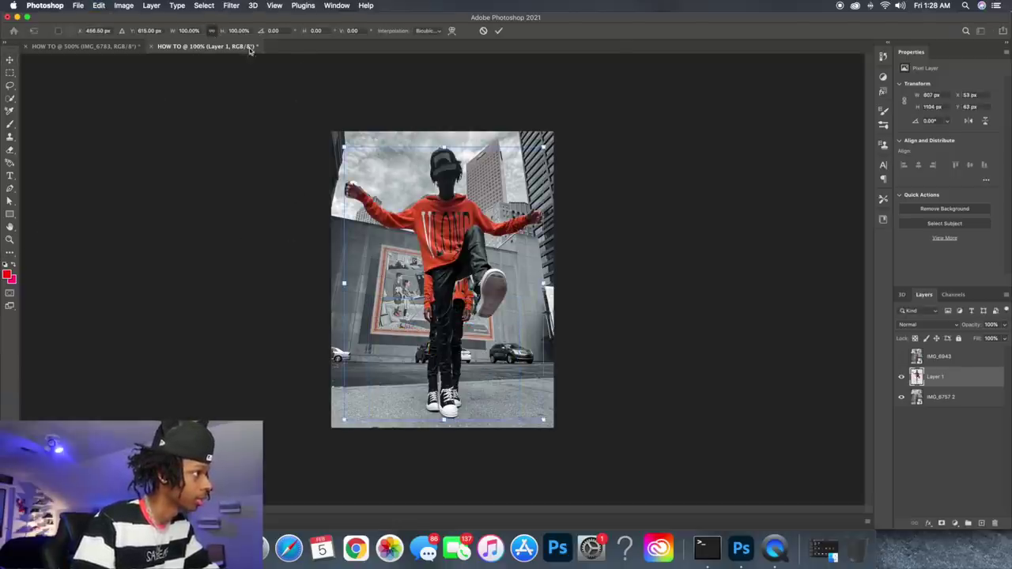
left_click_drag(445, 146, 443, 338)
key("super+plus")
left_click_drag(457, 434, 411, 84)
key("super+minus")
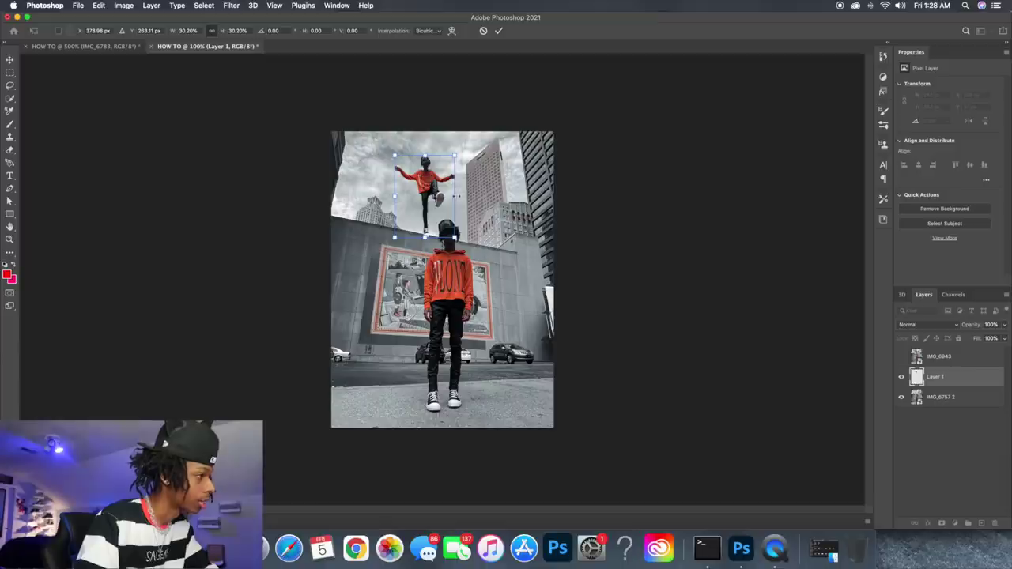
mouse_move(456, 196)
left_mouse_down()
mouse_move(475, 196)
mouse_move(457, 196)
left_mouse_up()
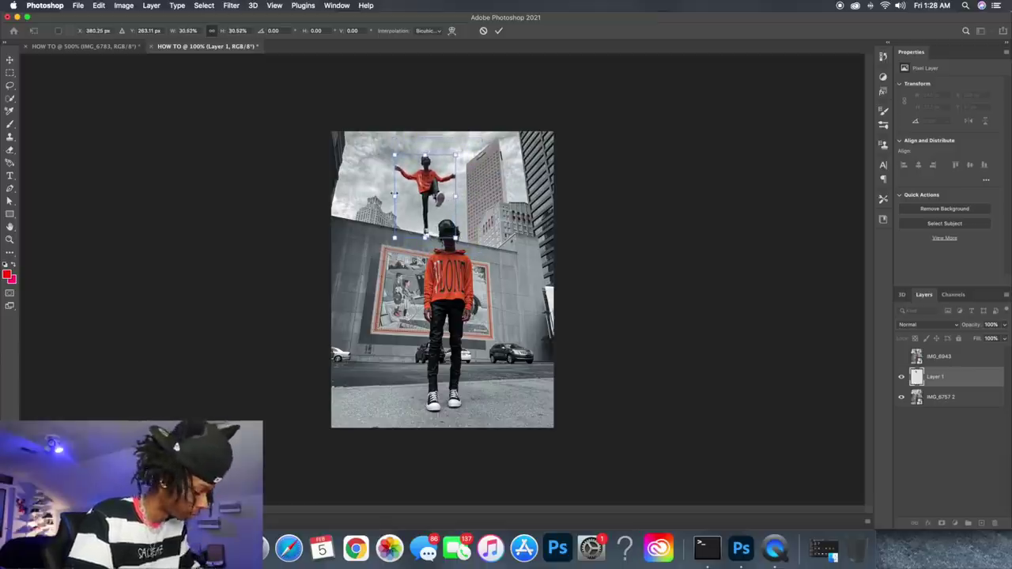
Enlarge the cut-out to about 46.5%, position its raised shoe just above the standing figure's cap, and apply the transform.
left_click_drag(455, 155, 427, 133)
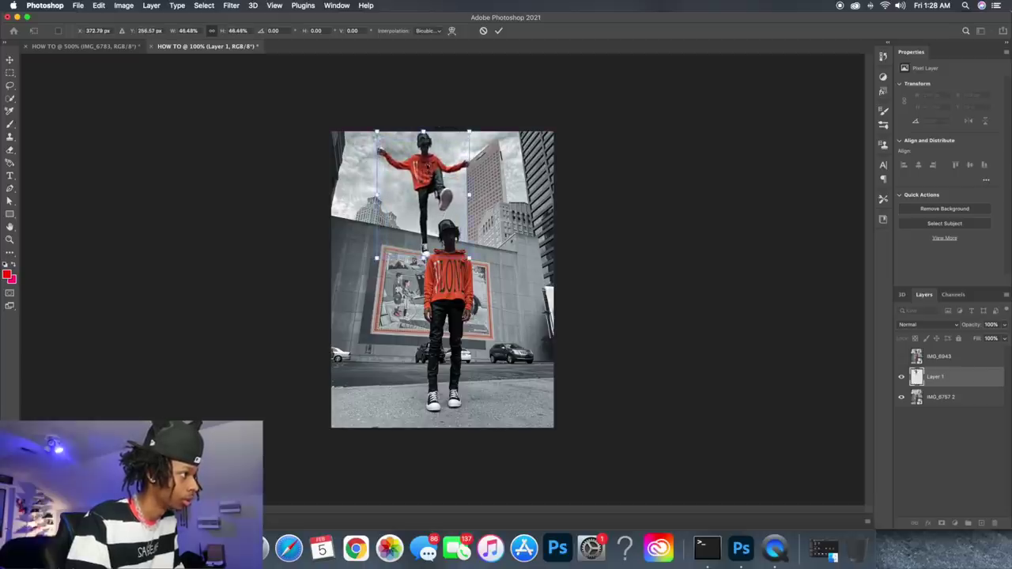
left_click_drag(427, 172, 434, 181)
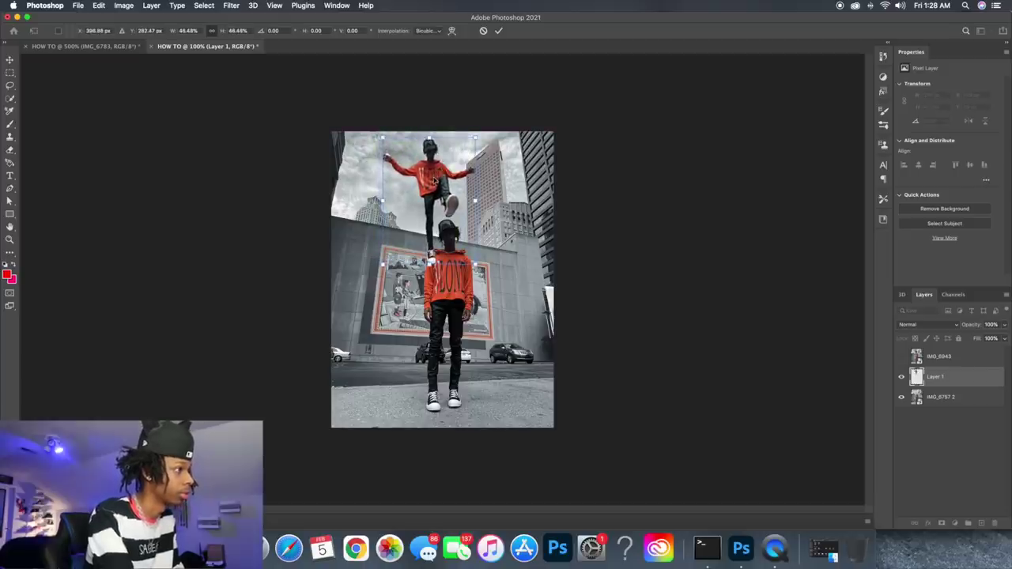
key("super+plus")
key("super+plus")
key("Return")
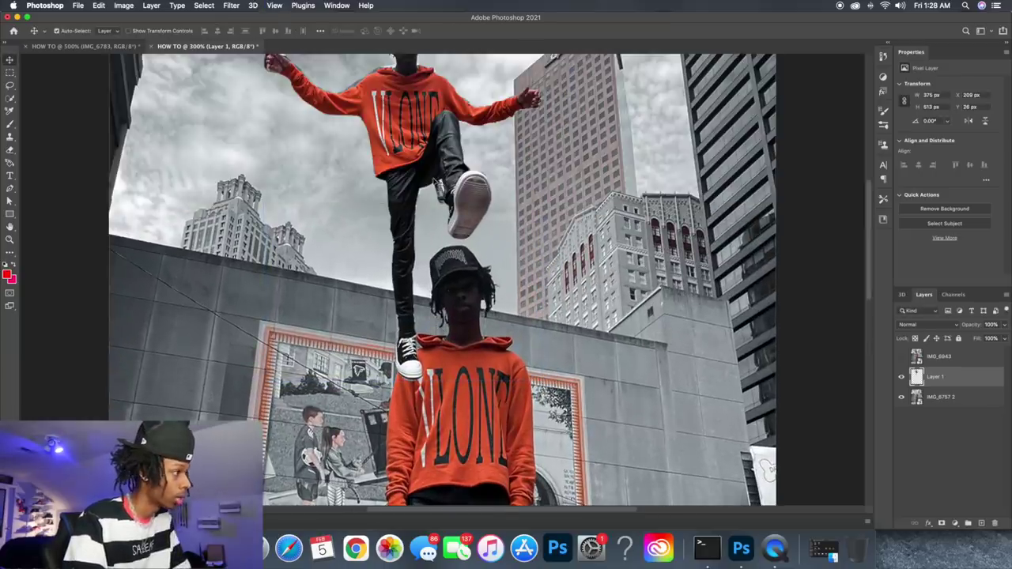
Erase the cut-out's planted shoe and lower leg below the wall's top edge, undoing the stroke that cuts too high.
key("super+plus")
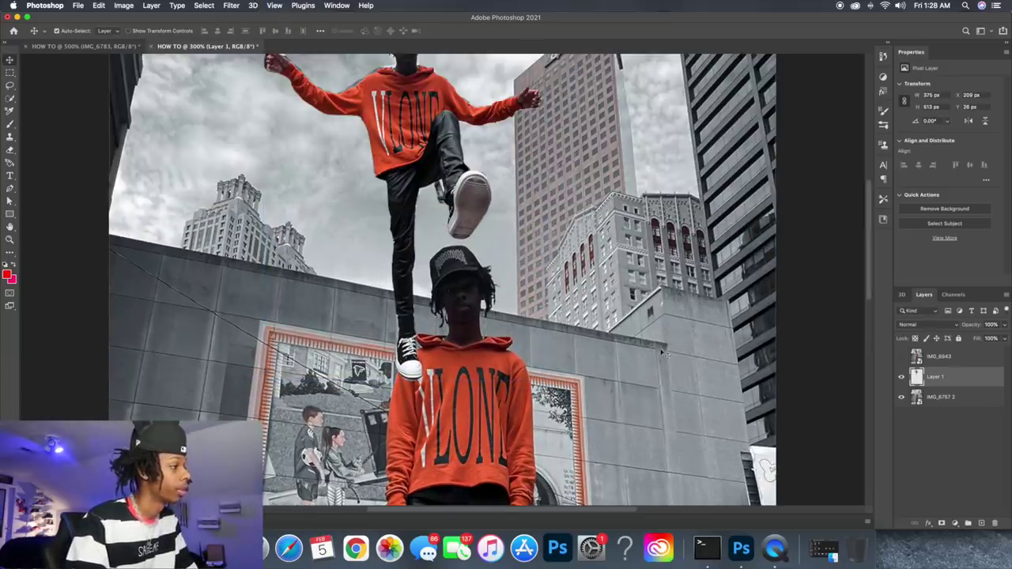
left_click(9, 150)
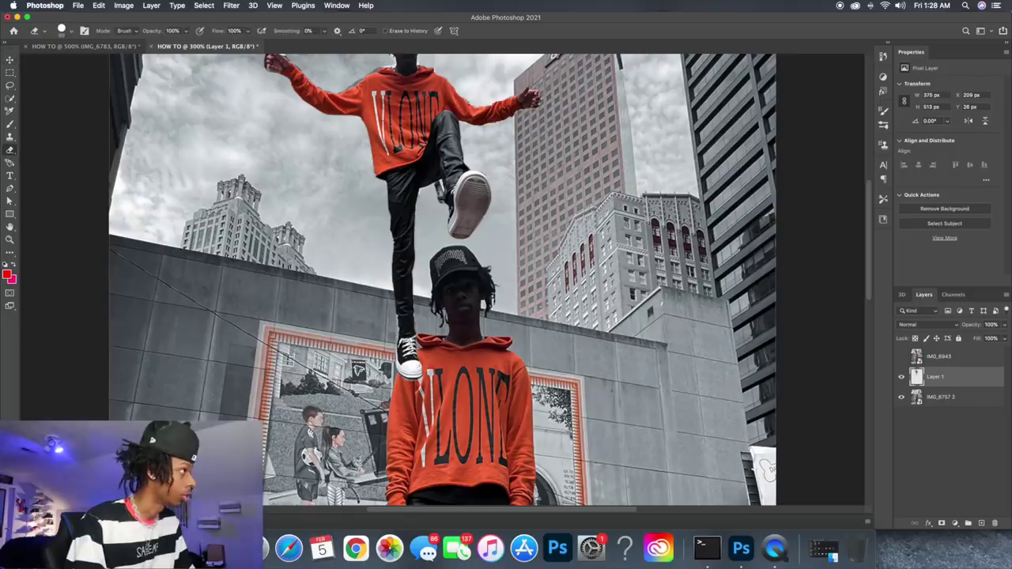
left_click_drag(382, 317, 466, 322)
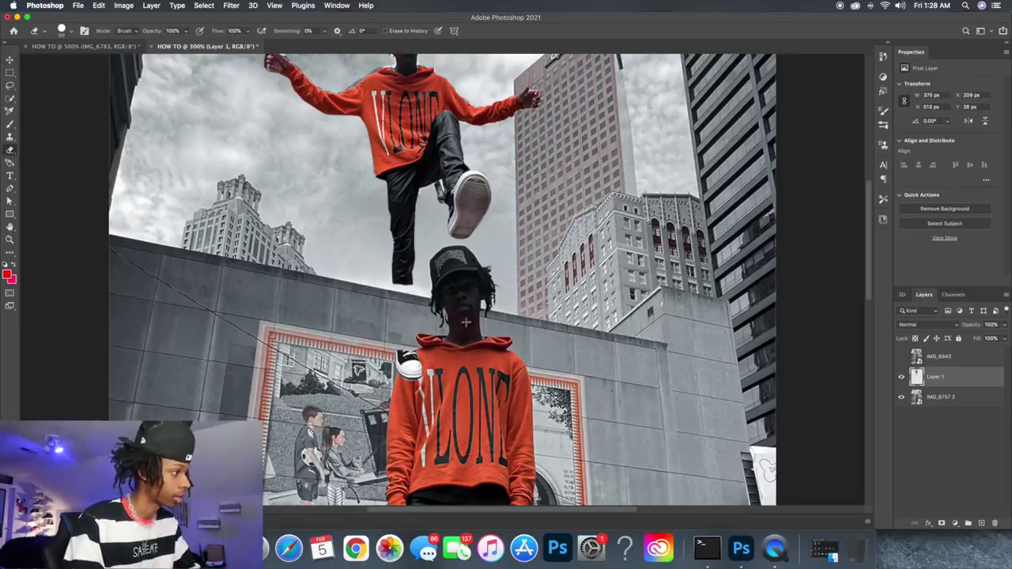
key("super+z")
mouse_move(402, 341)
left_mouse_down()
mouse_move(415, 332)
mouse_move(381, 325)
mouse_move(409, 327)
mouse_move(396, 354)
mouse_move(425, 390)
left_mouse_up()
scroll(443, 279, "up", 3)
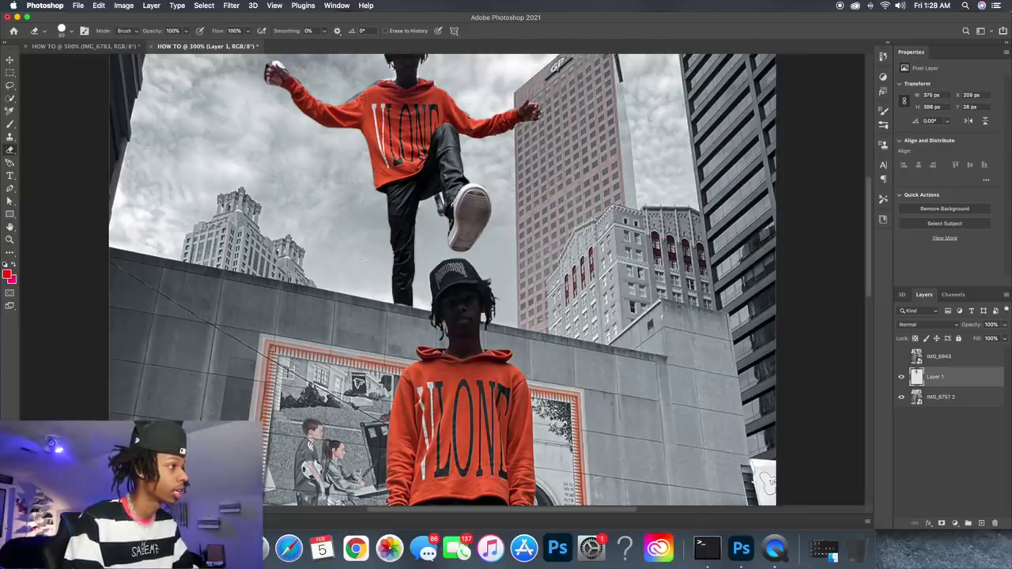
Erase the cut-out's hand where it overlaps the tall tower, and undo the last eraser stroke.
mouse_move(544, 167)
left_mouse_down()
mouse_move(523, 147)
mouse_move(519, 162)
left_mouse_up()
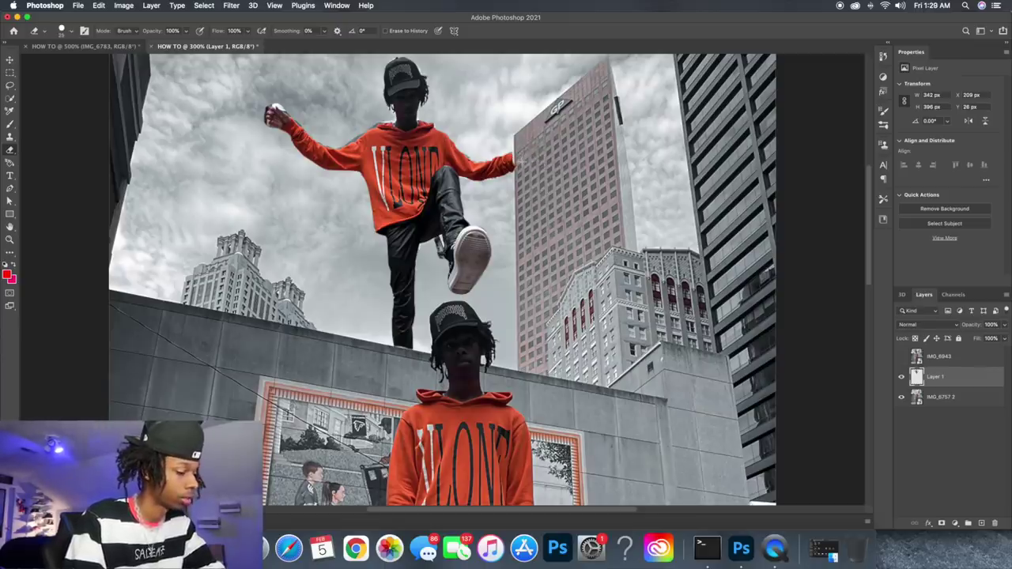
key("super+z")
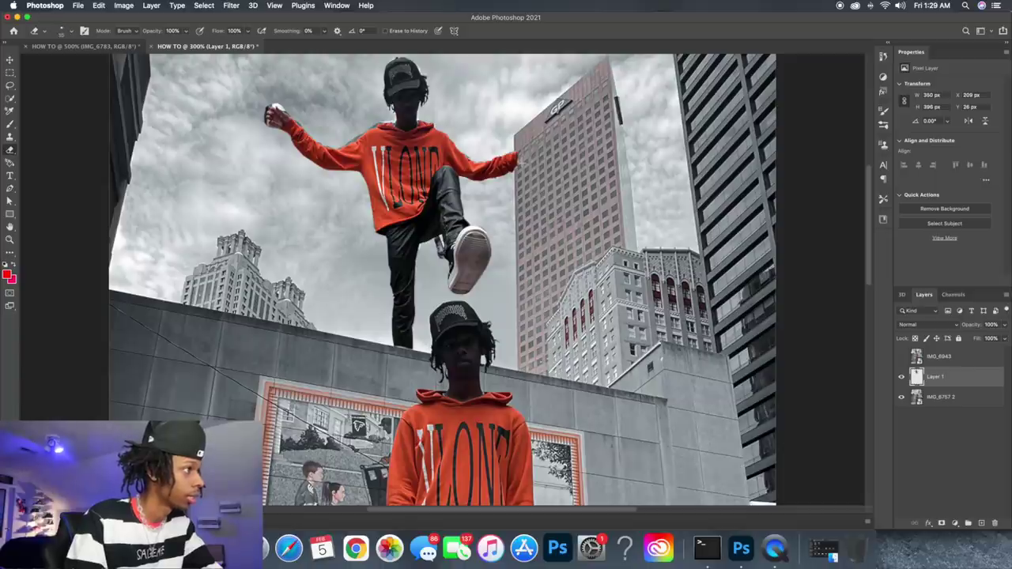
key("super+minus")
key("super+minus")
key("super+minus")
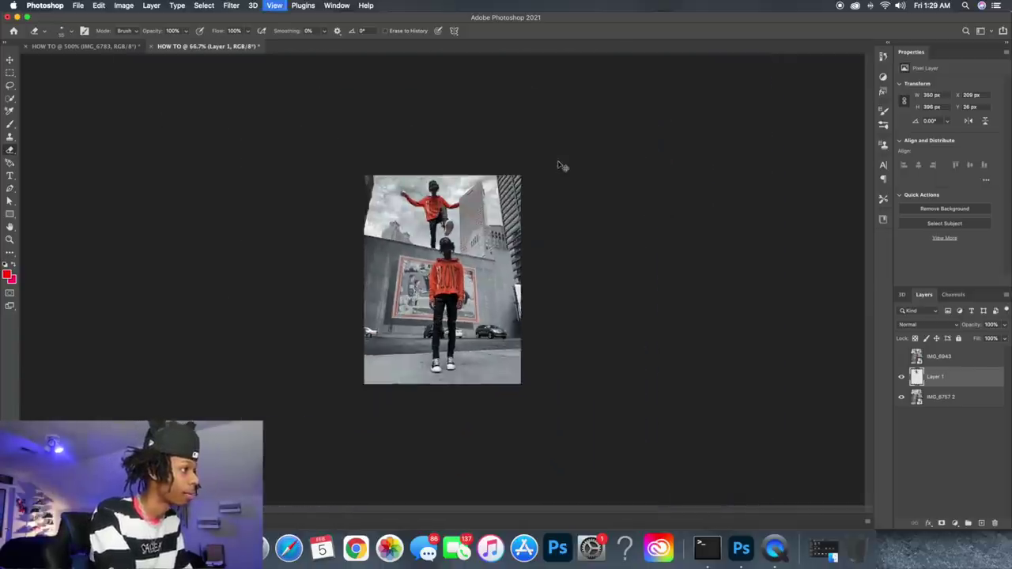
Inspect the composite up close, from the kicking figure in the sky down to the standing figure's shoes, and as a whole.
key("super+plus")
key("super+plus")
key("super+minus")
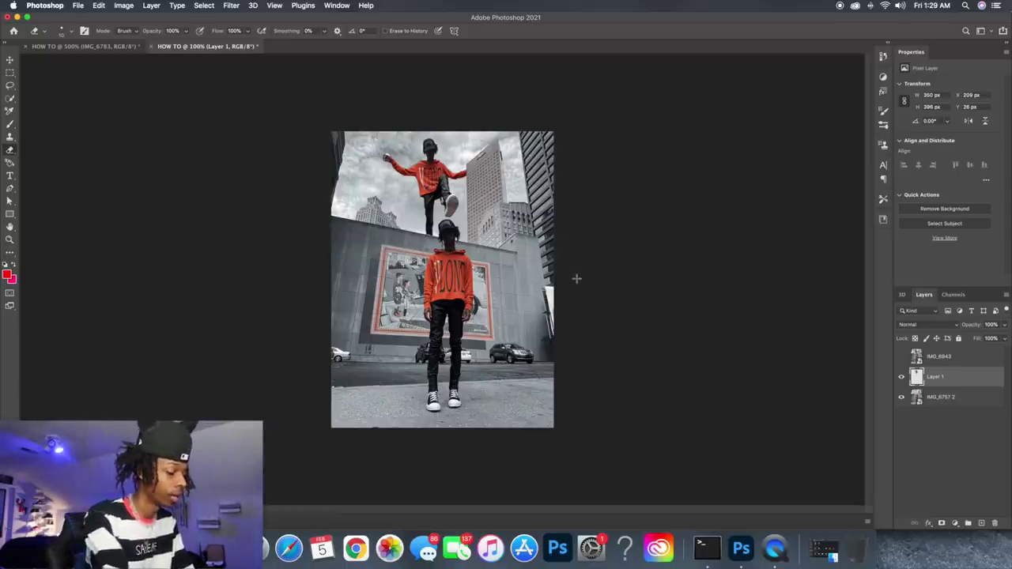
key("super+plus")
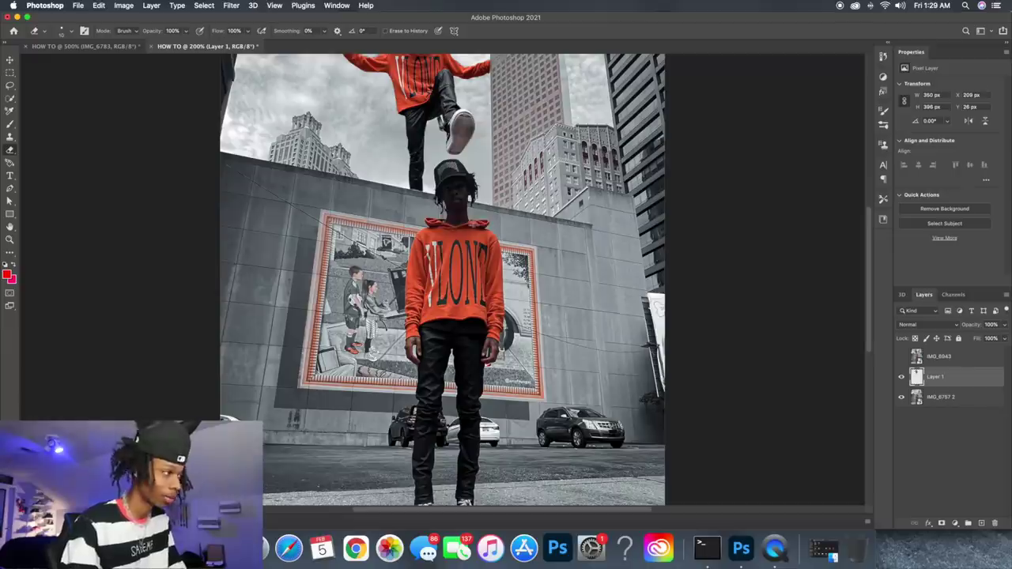
scroll(419, 187, "up", 3)
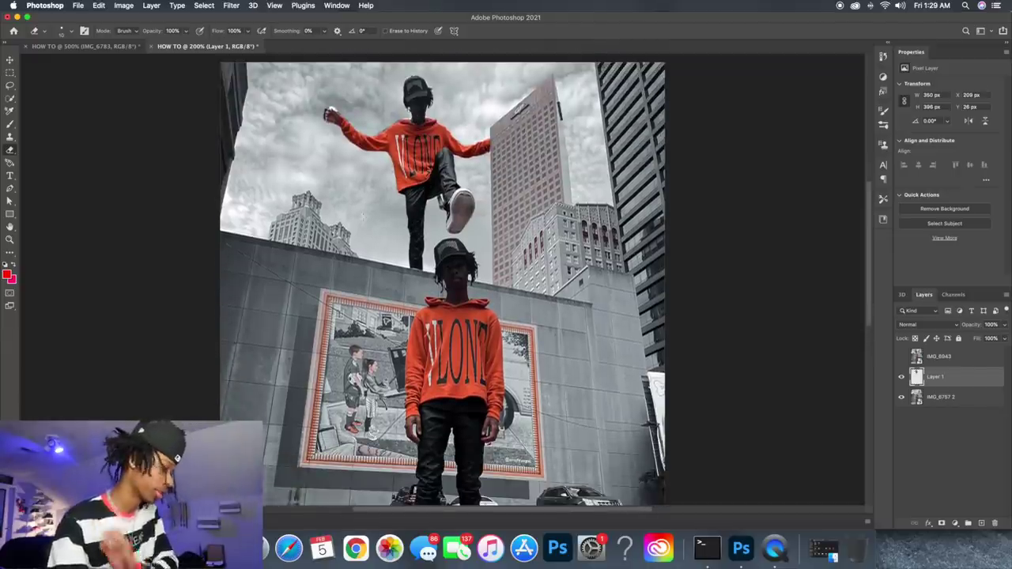
scroll(442, 279, "down", 3)
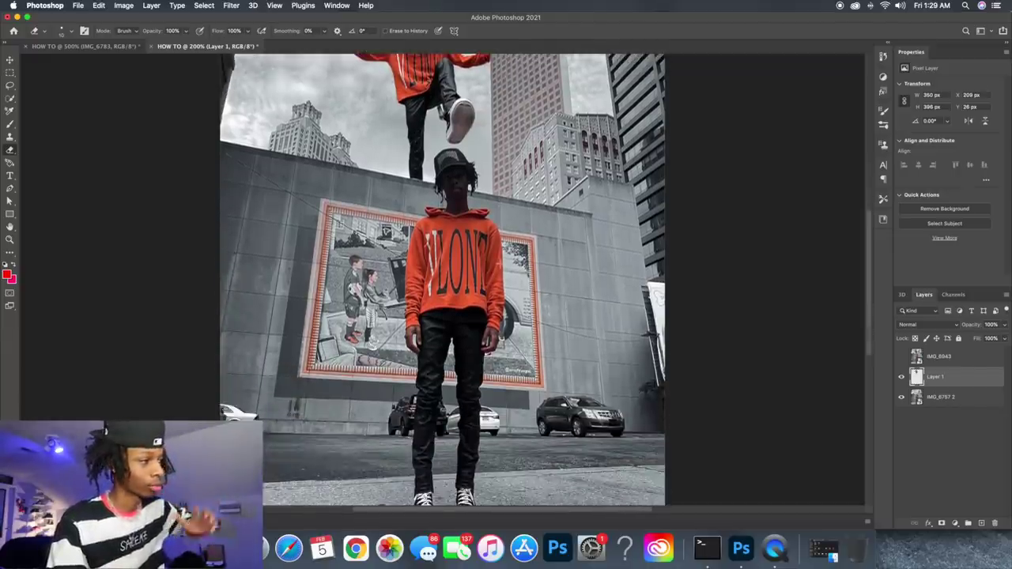
scroll(442, 279, "down", 3)
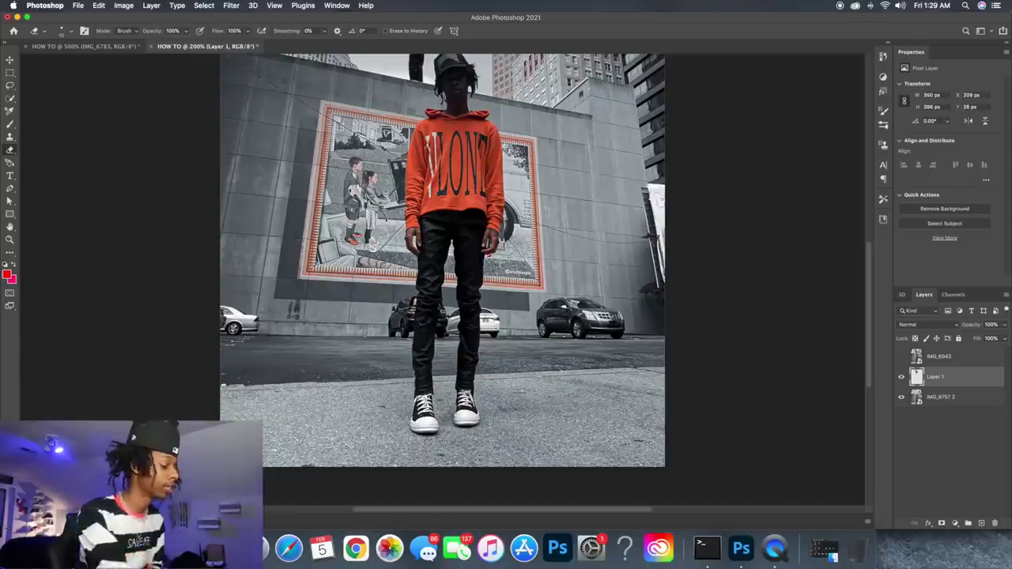
scroll(441, 279, "up", 5)
key("super+minus")
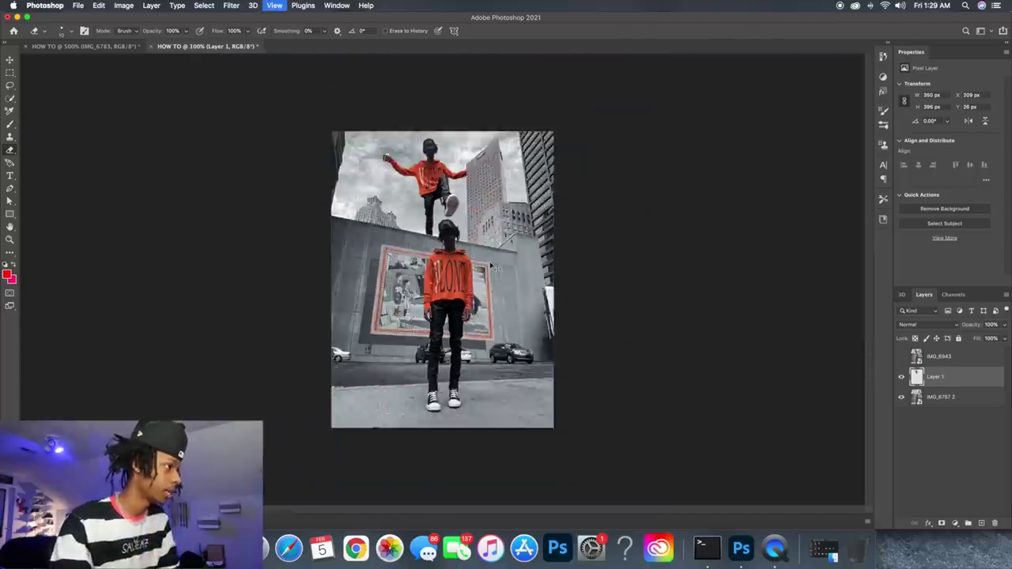